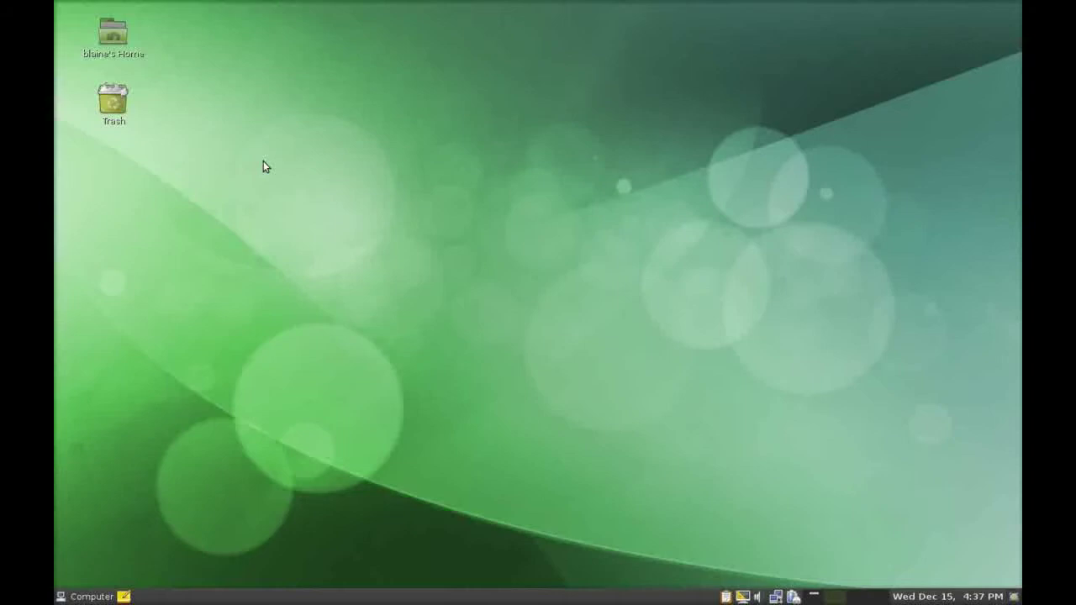
From the desktop's Change Desktop Background, try the galaxy image, then set the green leaf wallpaper.
{"action": "right_click", "coordinate": [325, 151]}
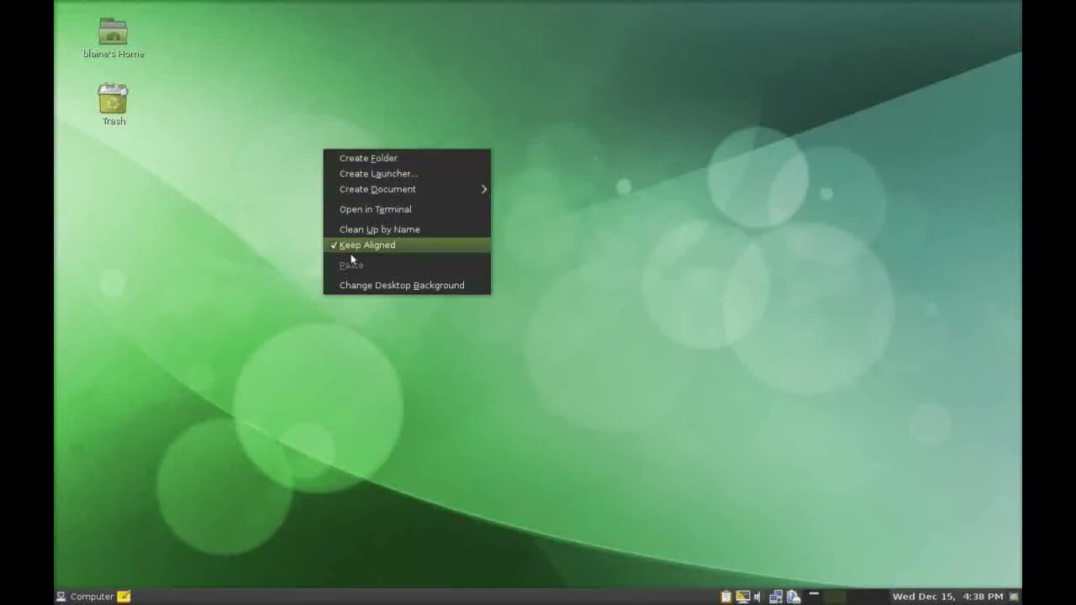
{"action": "left_click", "coordinate": [395, 286]}
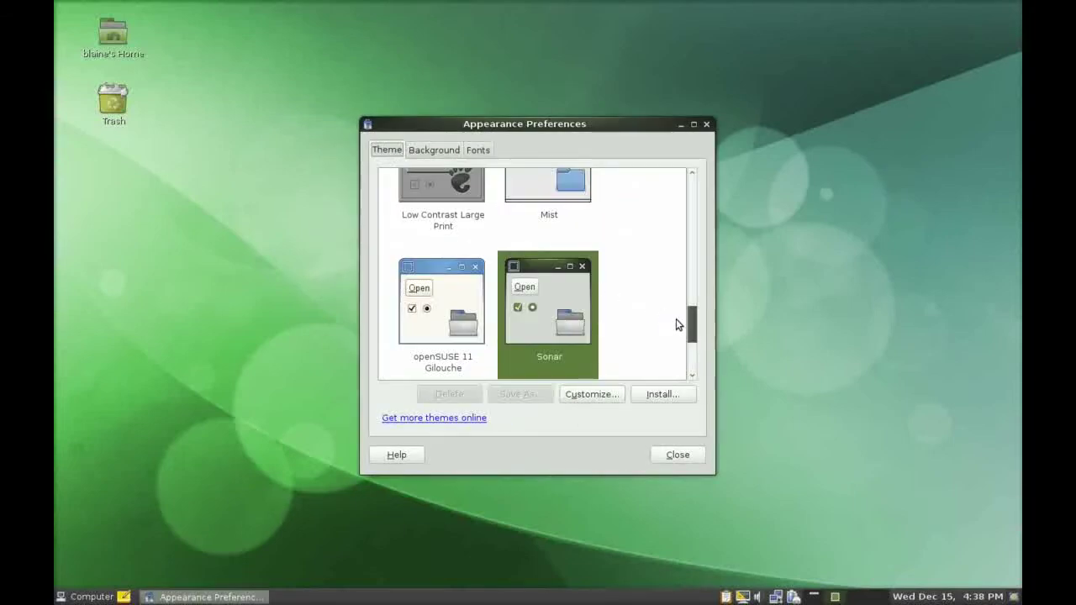
{"action": "scroll", "coordinate": [694, 330], "scroll_direction": "down", "scroll_amount": 2}
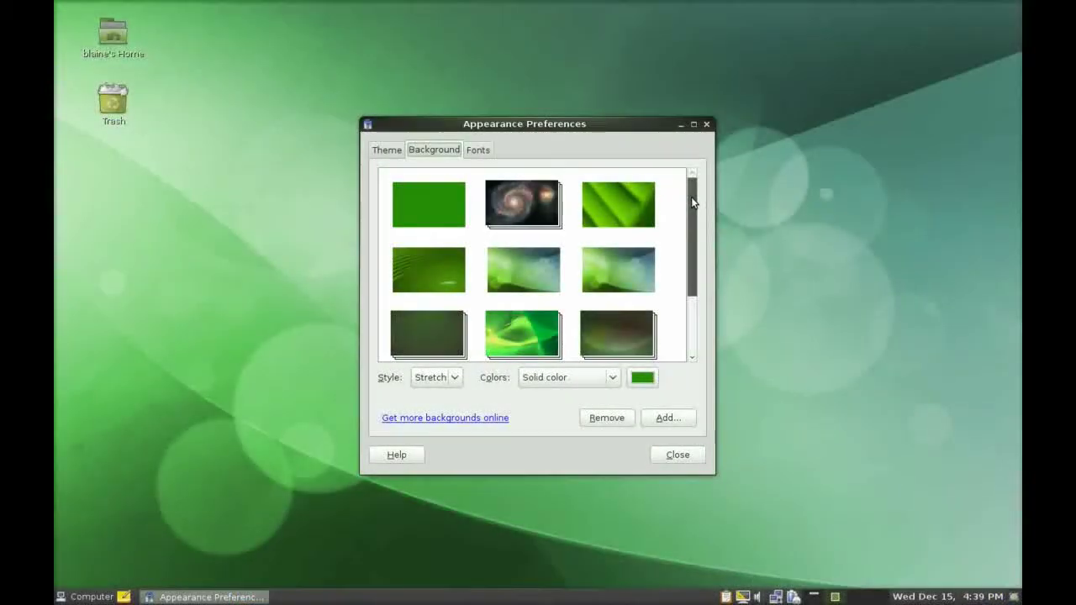
{"action": "left_click", "coordinate": [514, 207]}
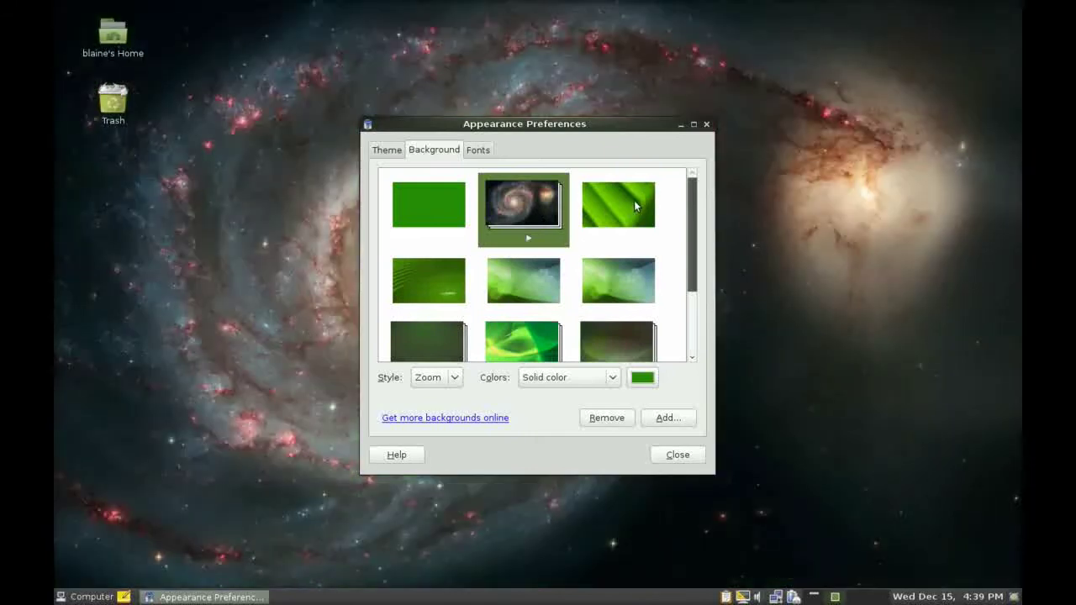
{"action": "left_click", "coordinate": [634, 202]}
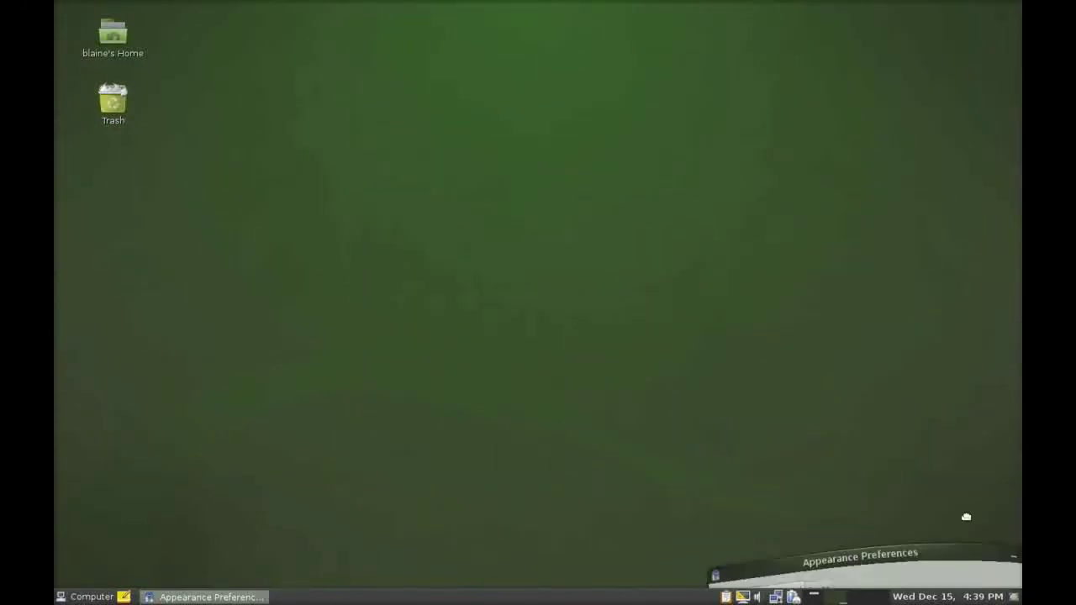
Leave Appearance Preferences and search the Computer menu for 'new document'.
{"action": "key", "text": "alt+Tab"}
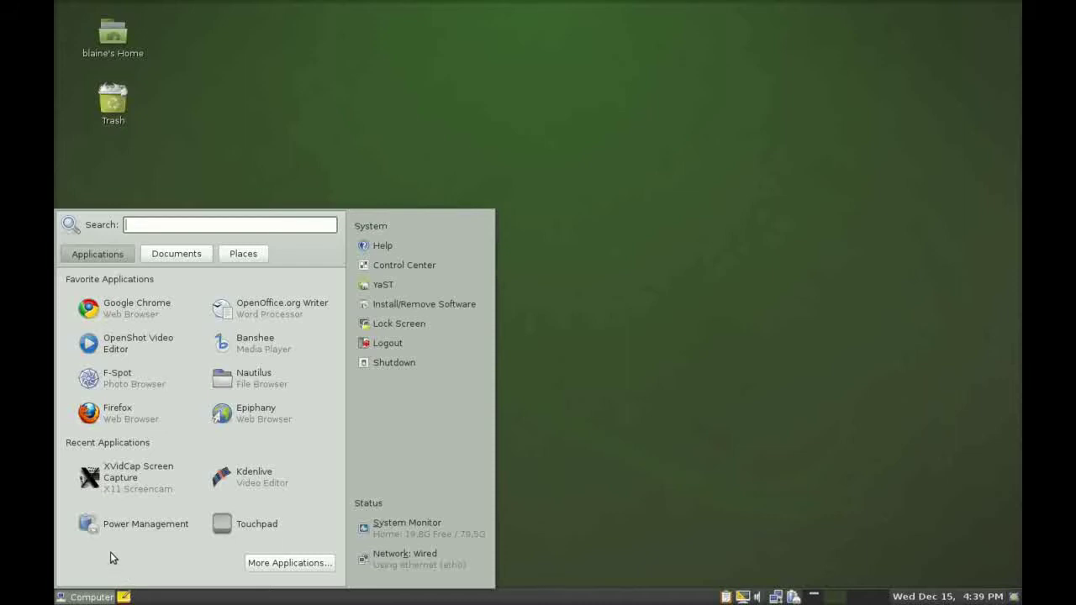
{"action": "type", "text": "new document"}
Run the 'new document' search, scroll the Tracker results, then close it and reopen the Computer menu.
{"action": "key", "text": "Return"}
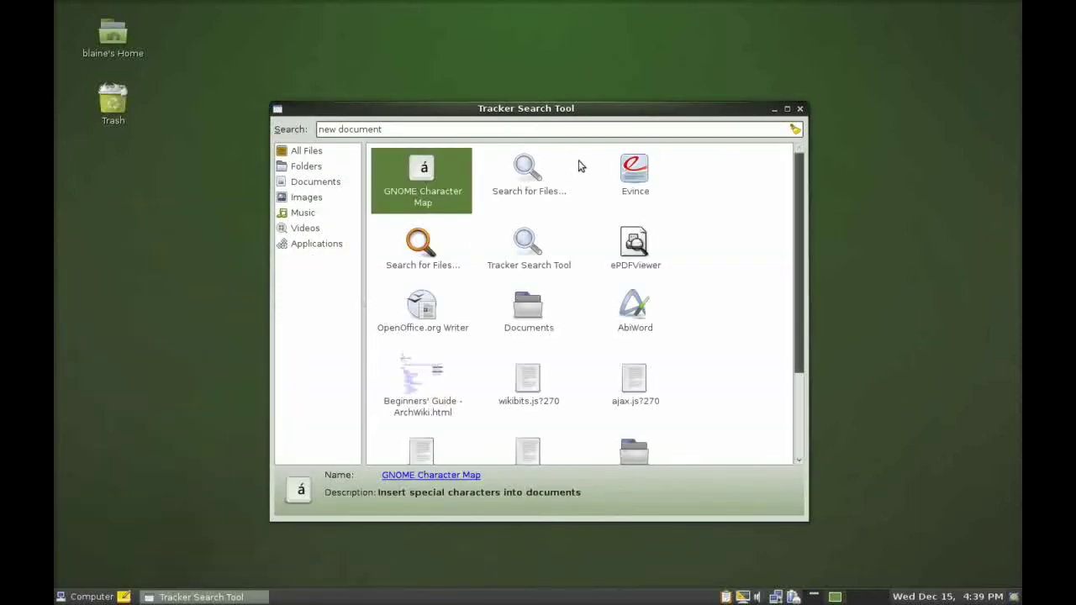
{"action": "mouse_move", "coordinate": [800, 202]}
{"action": "left_mouse_down"}
{"action": "mouse_move", "coordinate": [804, 232]}
{"action": "mouse_move", "coordinate": [781, 197]}
{"action": "left_mouse_up"}
{"action": "scroll", "coordinate": [494, 380], "scroll_direction": "down", "scroll_amount": 1}
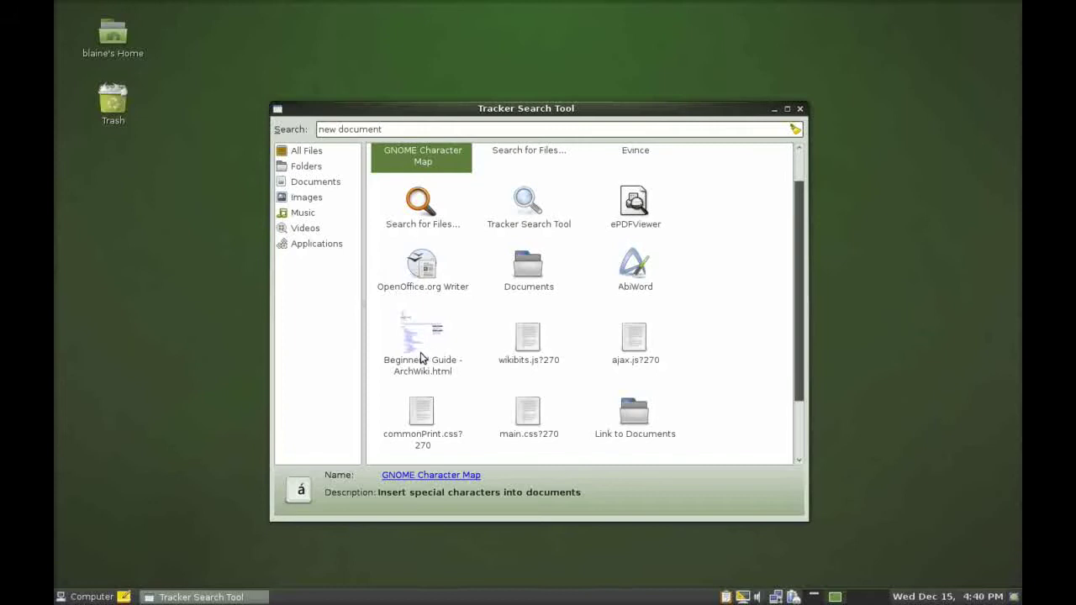
{"action": "scroll", "coordinate": [471, 382], "scroll_direction": "down", "scroll_amount": 2}
{"action": "scroll", "coordinate": [504, 395], "scroll_direction": "up", "scroll_amount": 3}
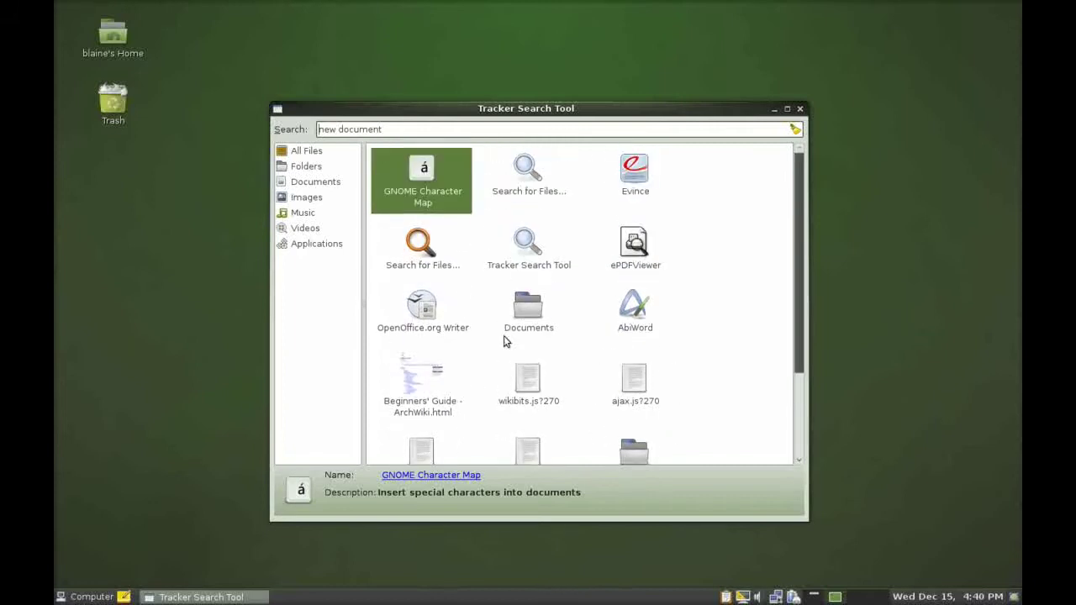
{"action": "left_click", "coordinate": [799, 110]}
{"action": "left_click", "coordinate": [114, 596]}
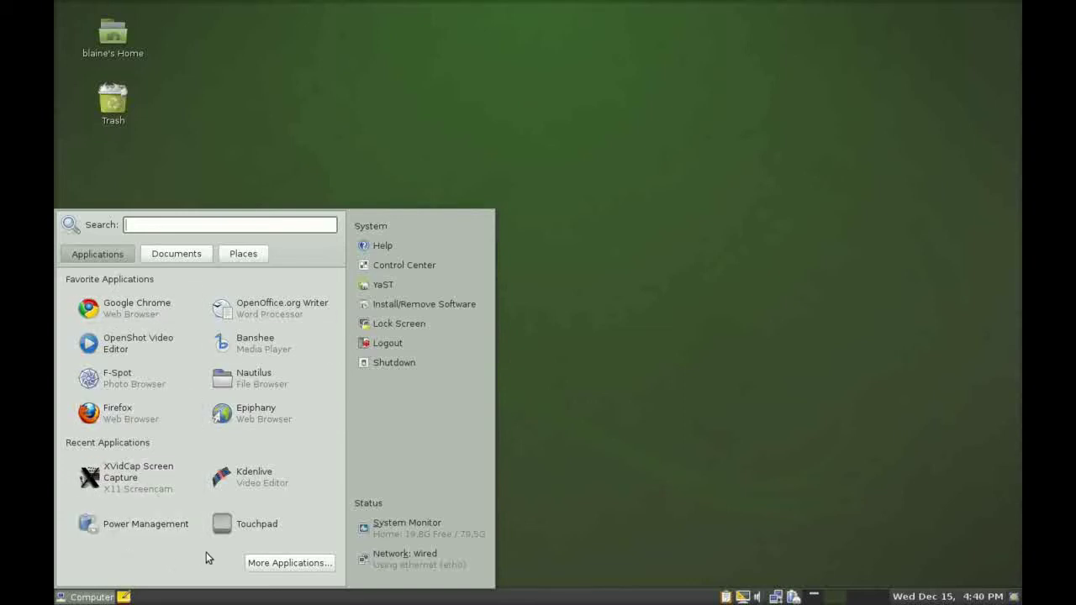
In More Applications, browse the Games, Graphics, Internet and Multimedia groups.
{"action": "left_click", "coordinate": [253, 562]}
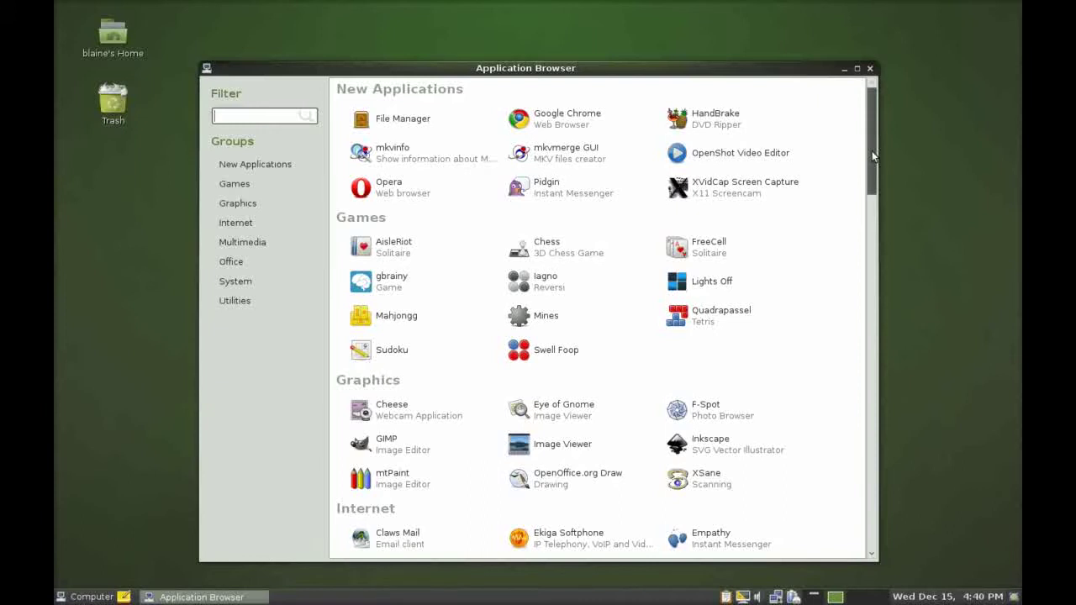
{"action": "left_click", "coordinate": [264, 186]}
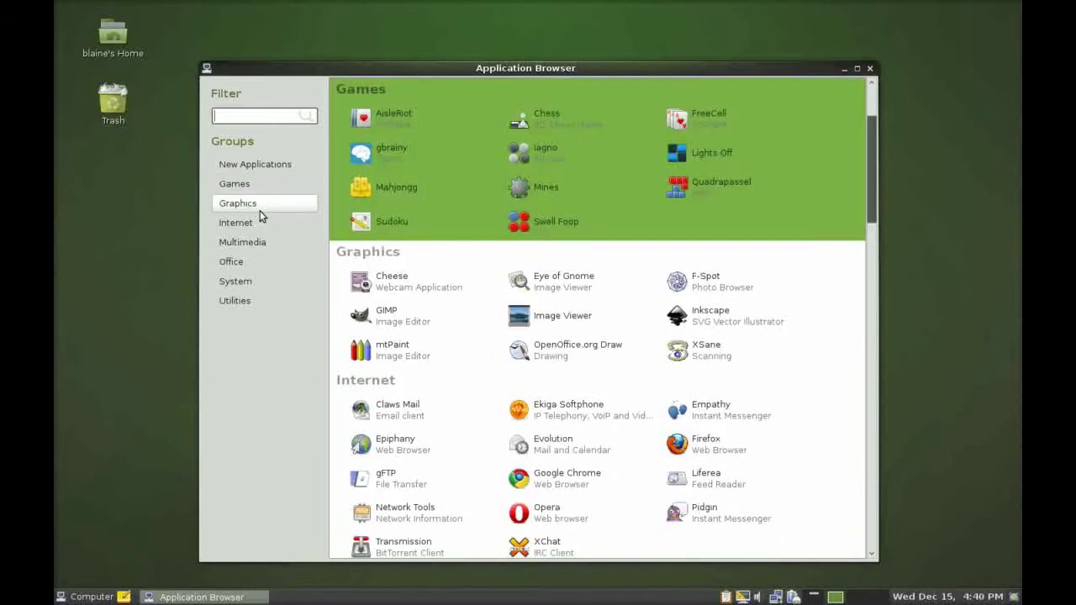
{"action": "left_click", "coordinate": [260, 210]}
{"action": "left_click", "coordinate": [249, 222]}
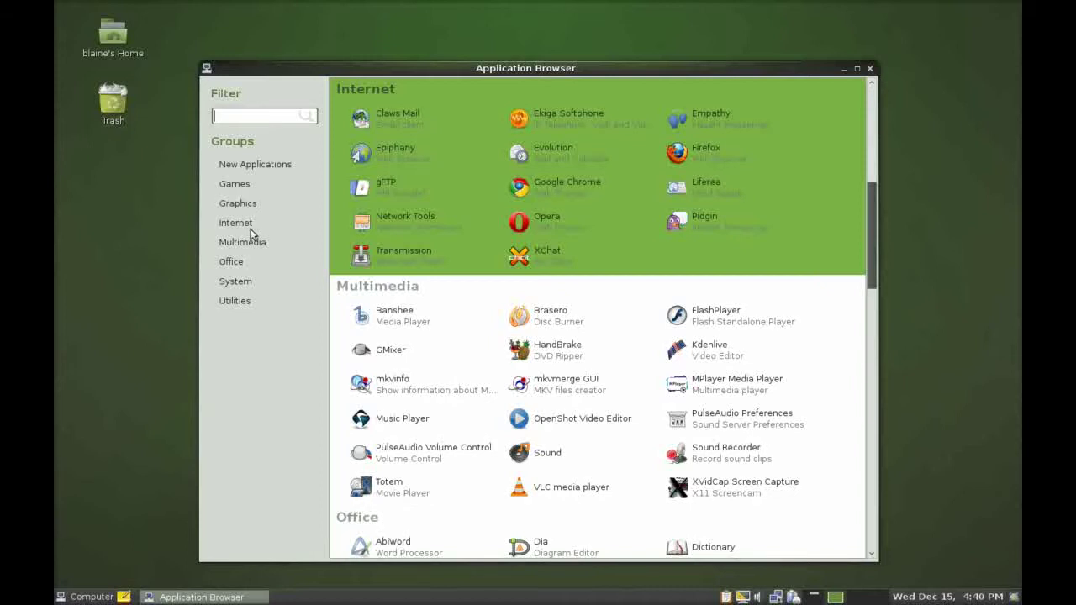
{"action": "left_click", "coordinate": [249, 243]}
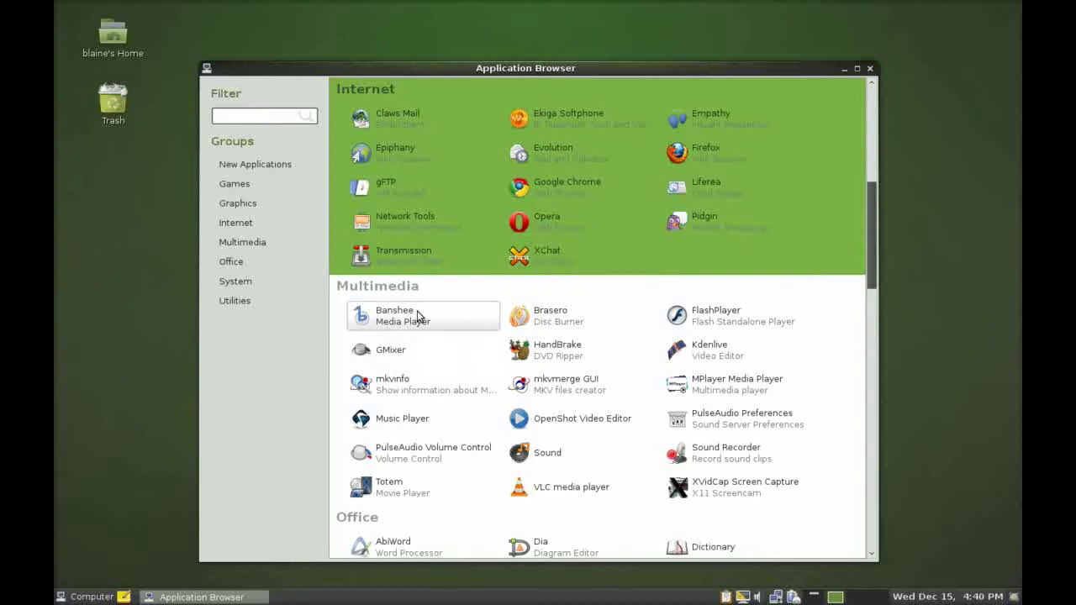
{"action": "scroll", "coordinate": [423, 273], "scroll_direction": "down", "scroll_amount": 7}
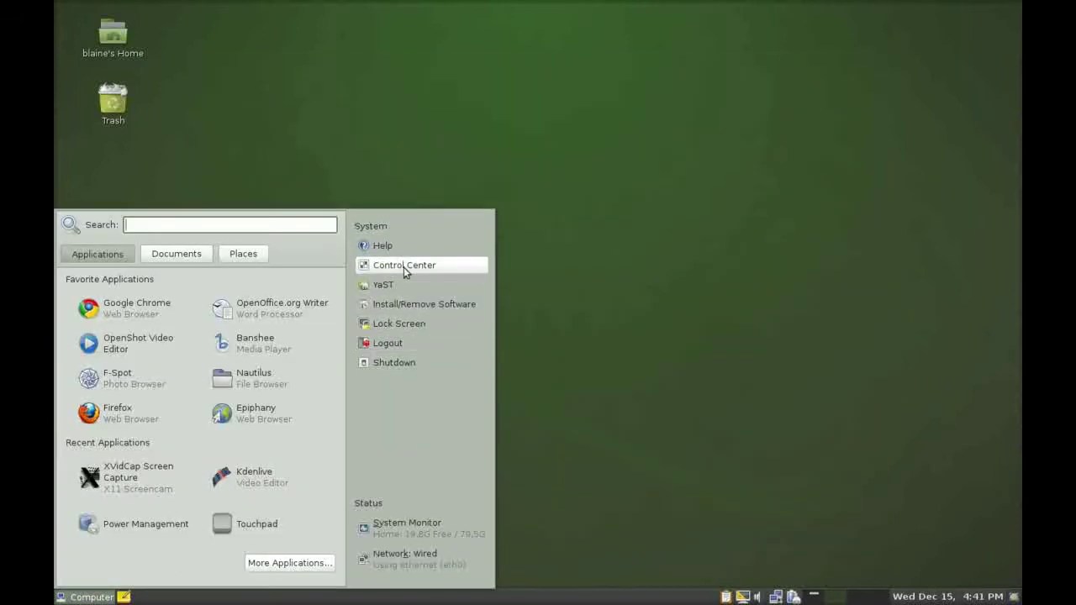
Open the GNOME Control Center and the Application Browser.
{"action": "left_click", "coordinate": [401, 264]}
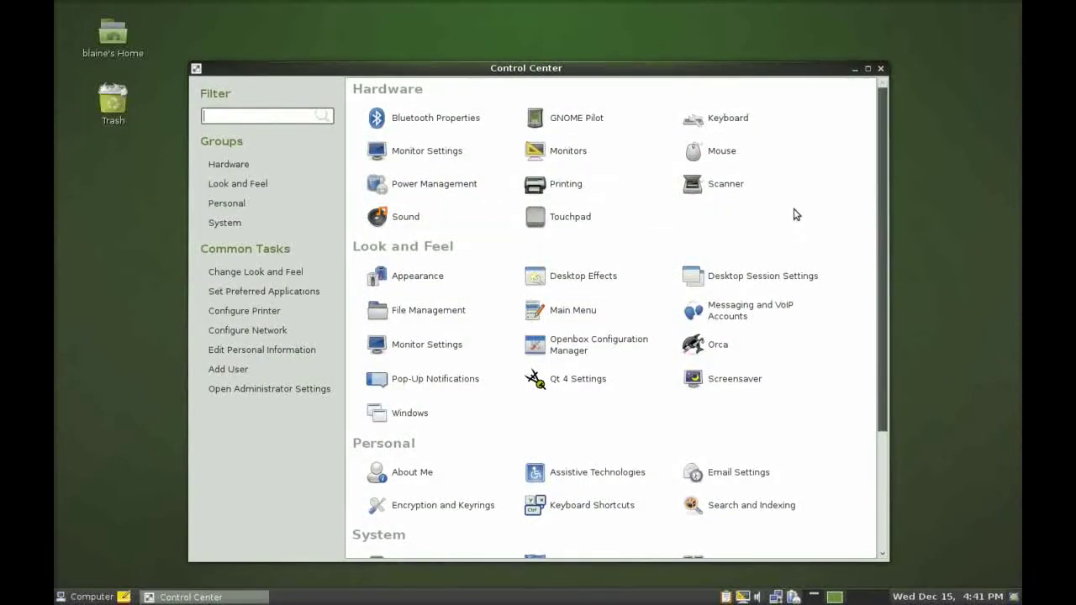
{"action": "left_click", "coordinate": [88, 597]}
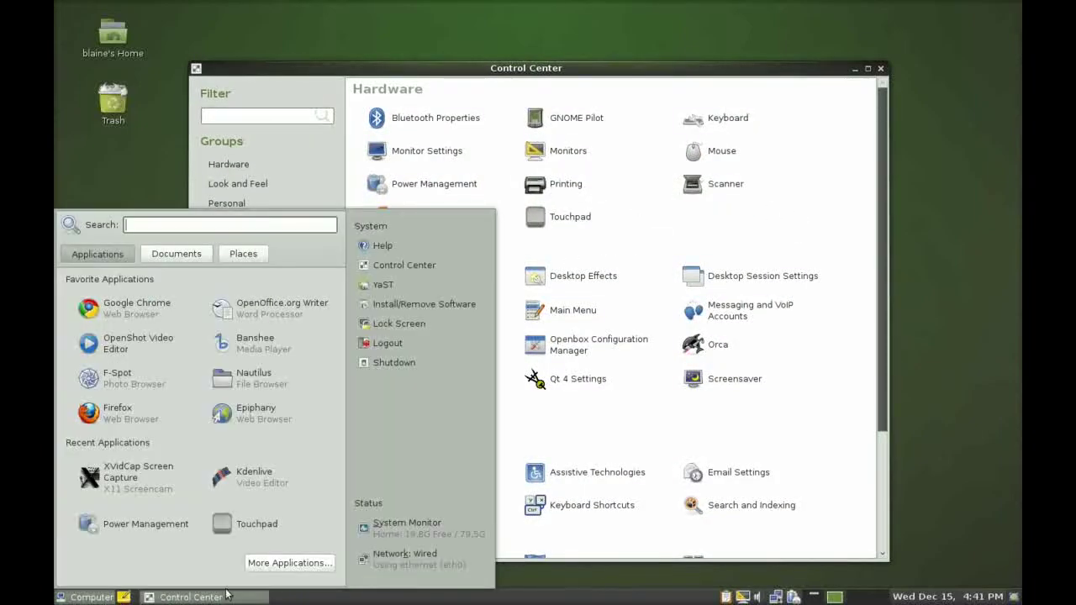
{"action": "left_click", "coordinate": [267, 562]}
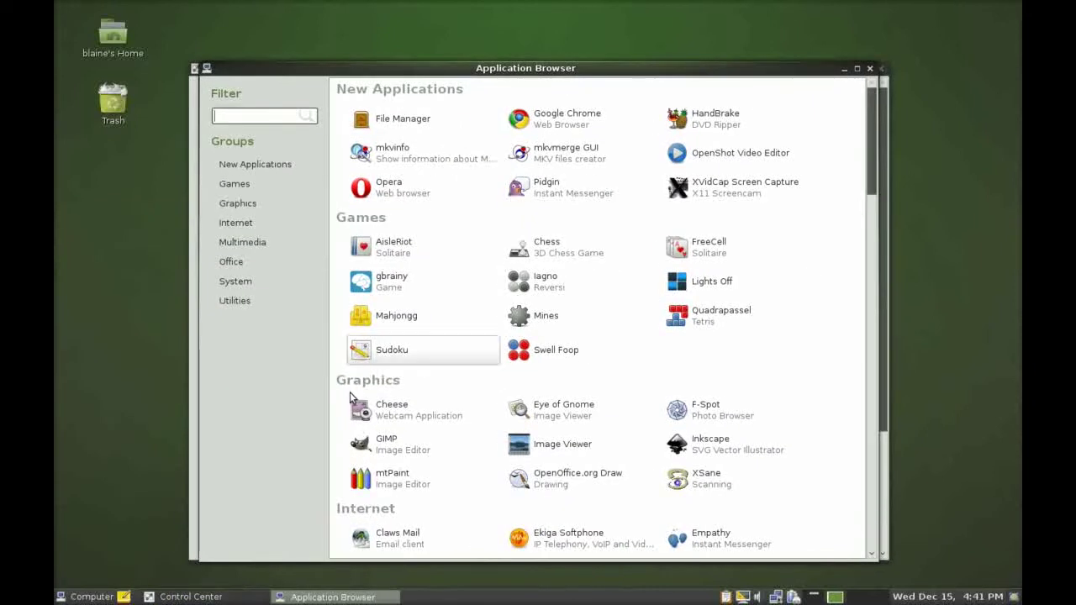
Launch YaST as root and spread all open windows in the scale view.
{"action": "left_click", "coordinate": [88, 596]}
{"action": "left_click", "coordinate": [388, 287]}
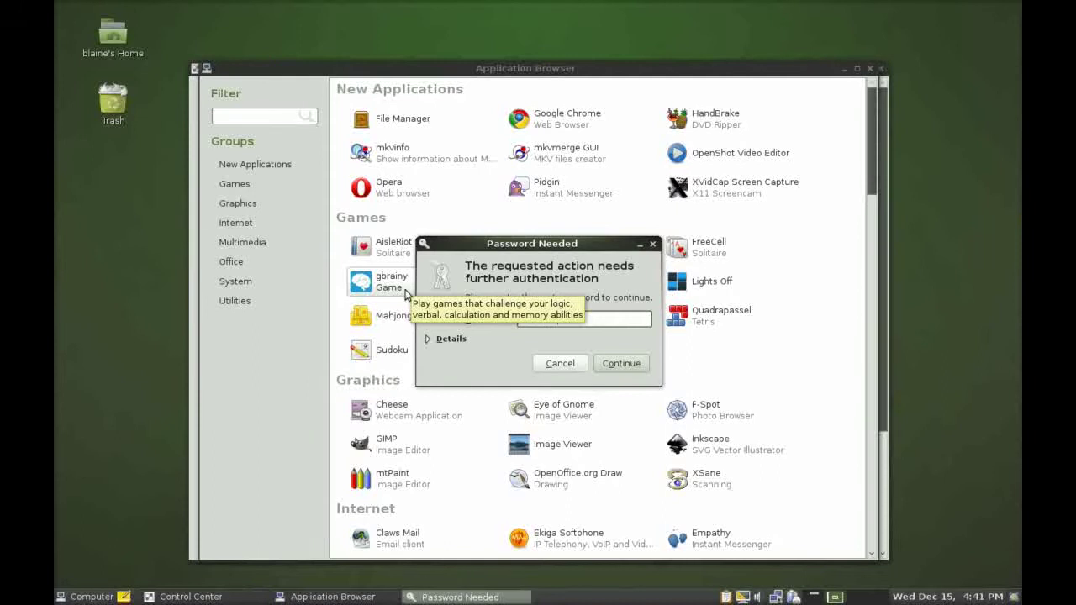
{"action": "key", "text": "Return"}
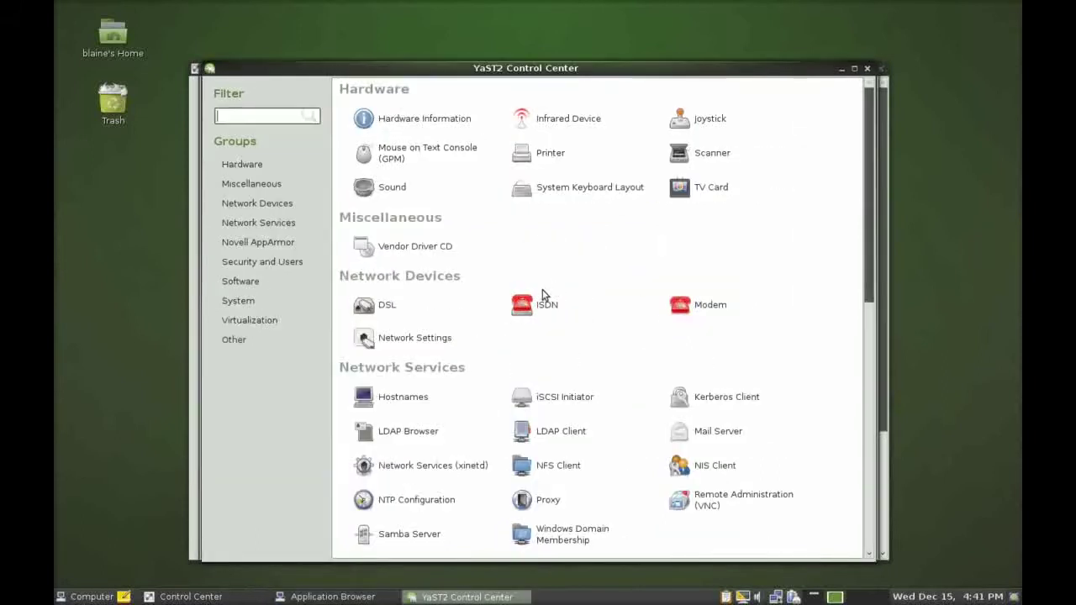
{"action": "mouse_move", "coordinate": [58, 5]}
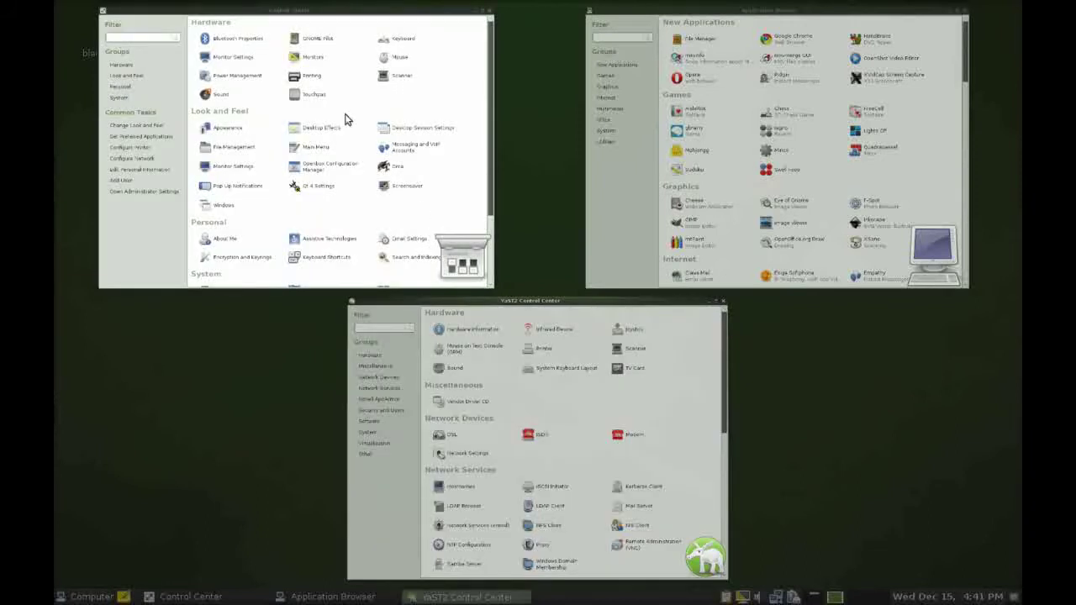
Leave the scale view and close YaST2 Control Center and the Application Browser.
{"action": "key", "text": "Escape"}
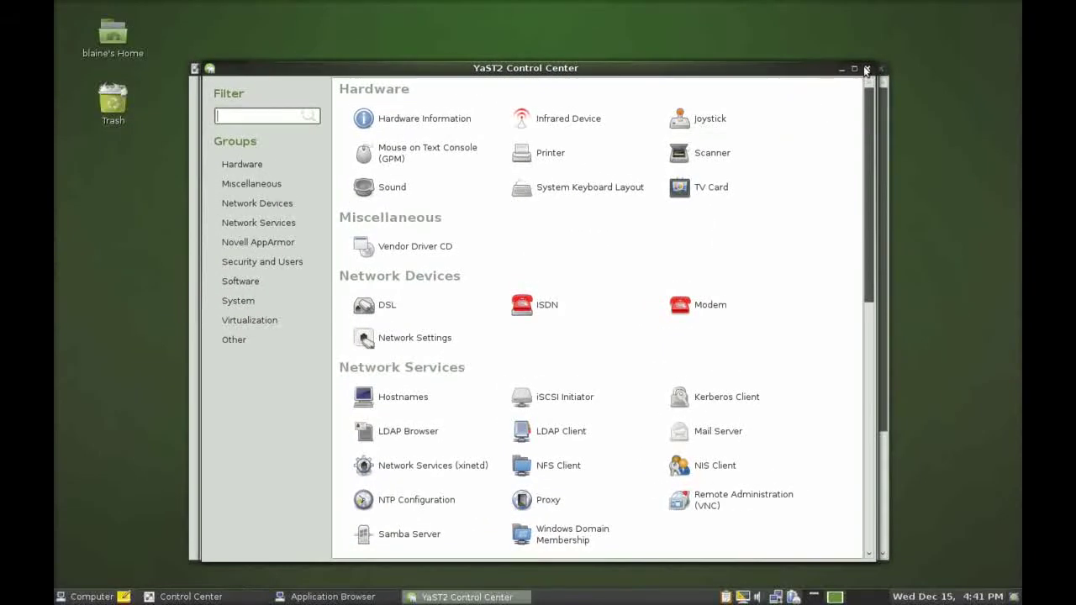
{"action": "left_click", "coordinate": [865, 69]}
{"action": "left_click", "coordinate": [868, 71]}
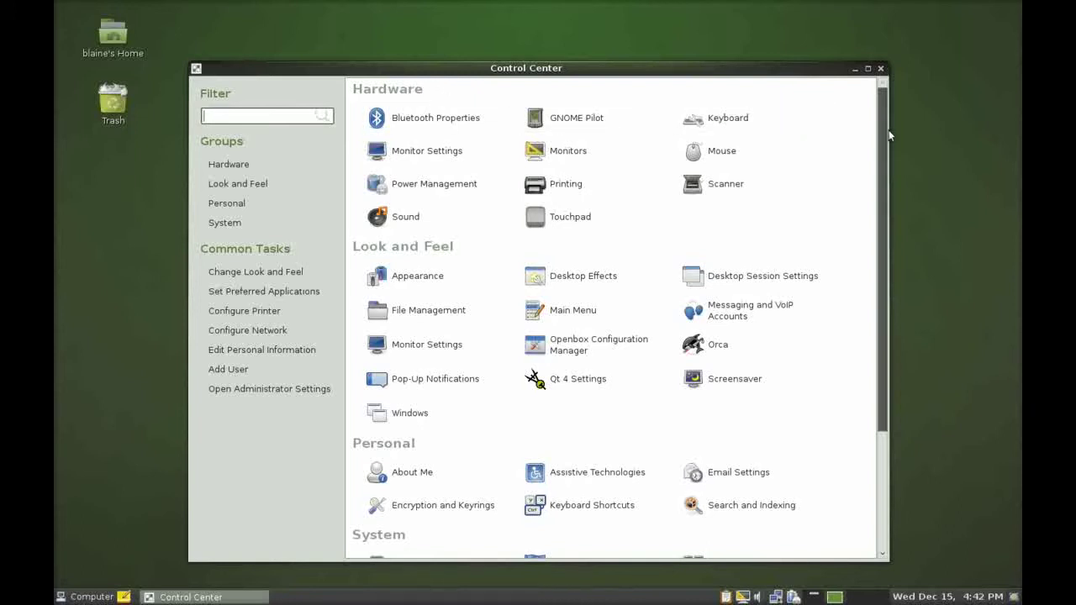
Revisit Appearance themes, keep Sonar selected, and close the dialog.
{"action": "left_click", "coordinate": [466, 279]}
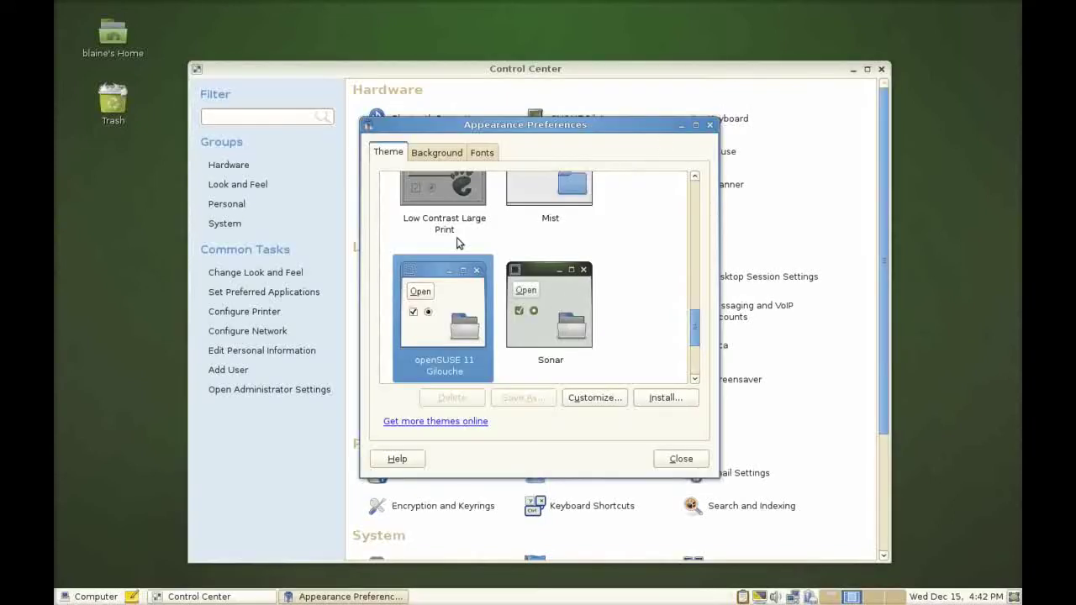
{"action": "left_click", "coordinate": [538, 284]}
{"action": "left_click", "coordinate": [680, 459]}
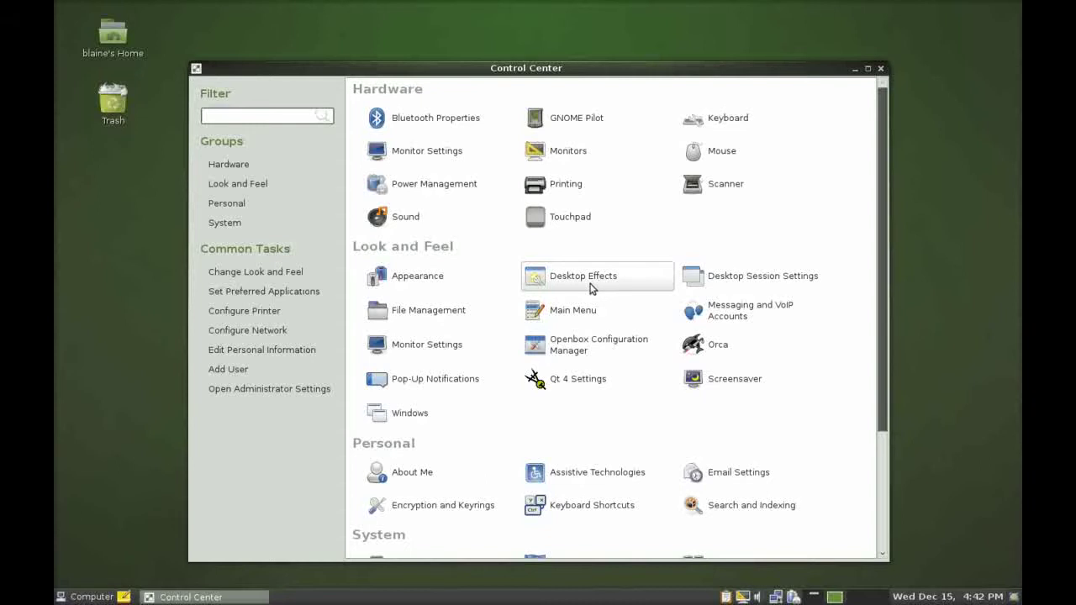
Reopen YaST from the Control Center's system settings, authenticating with the root password.
{"action": "scroll", "coordinate": [622, 319], "scroll_direction": "down", "scroll_amount": 3}
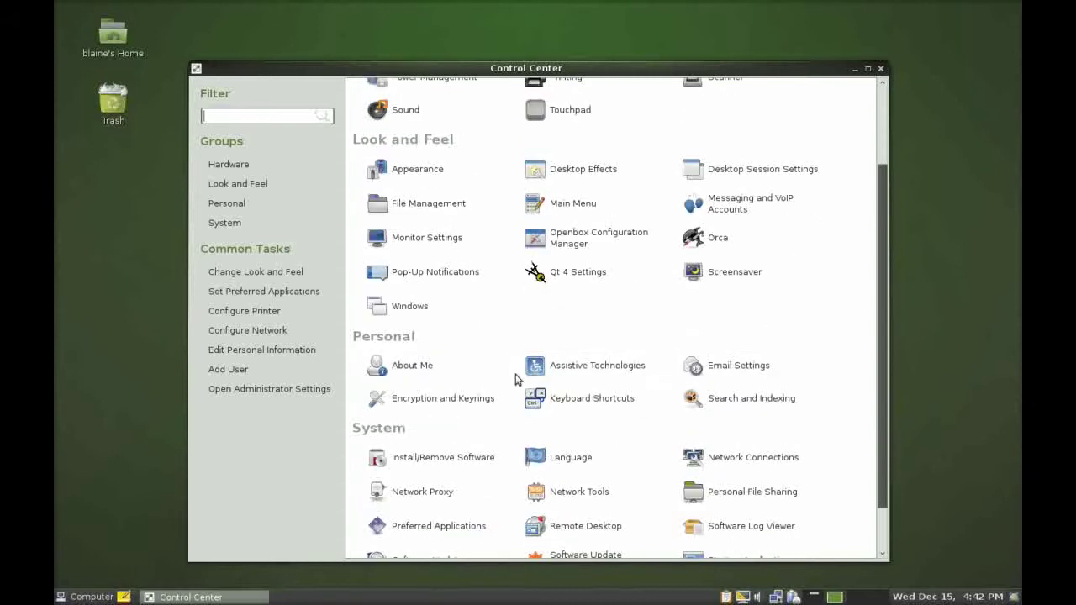
{"action": "scroll", "coordinate": [447, 418], "scroll_direction": "down", "scroll_amount": 2}
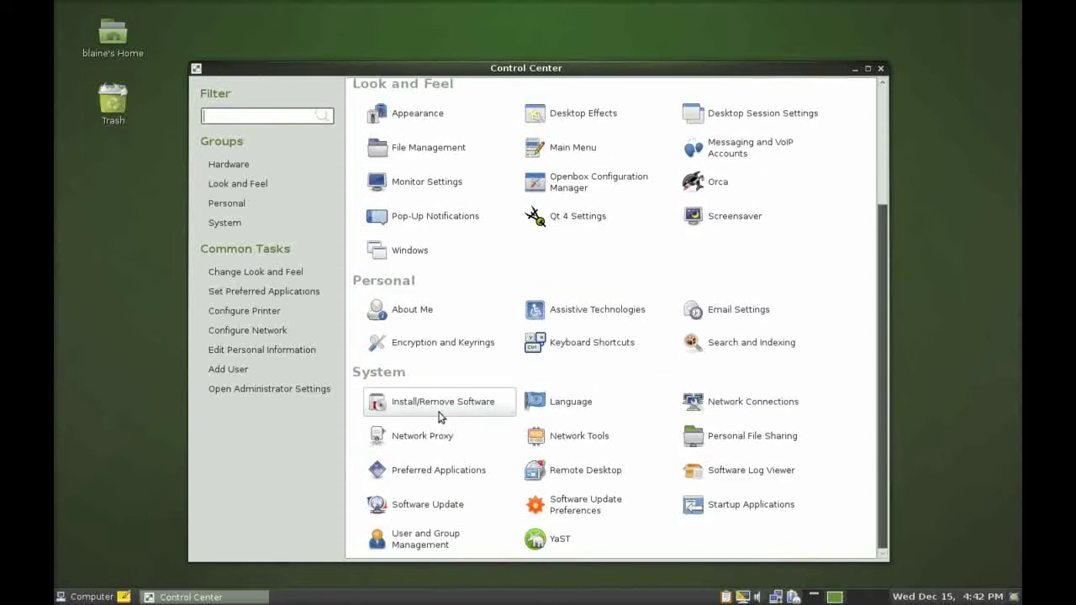
{"action": "left_click", "coordinate": [594, 534]}
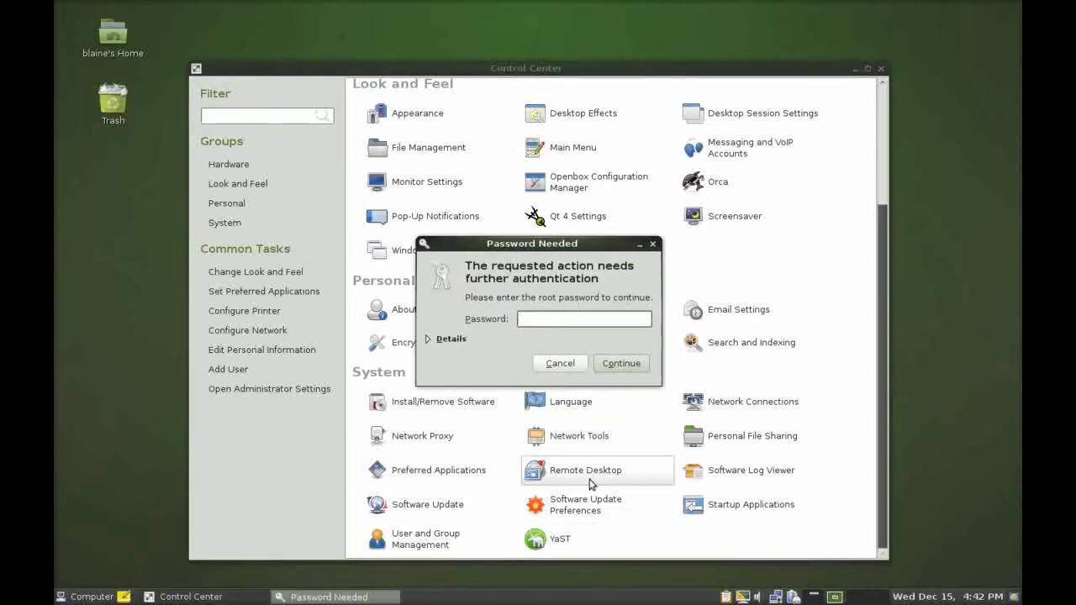
{"action": "type", "text": "password"}
{"action": "key", "text": "Return"}
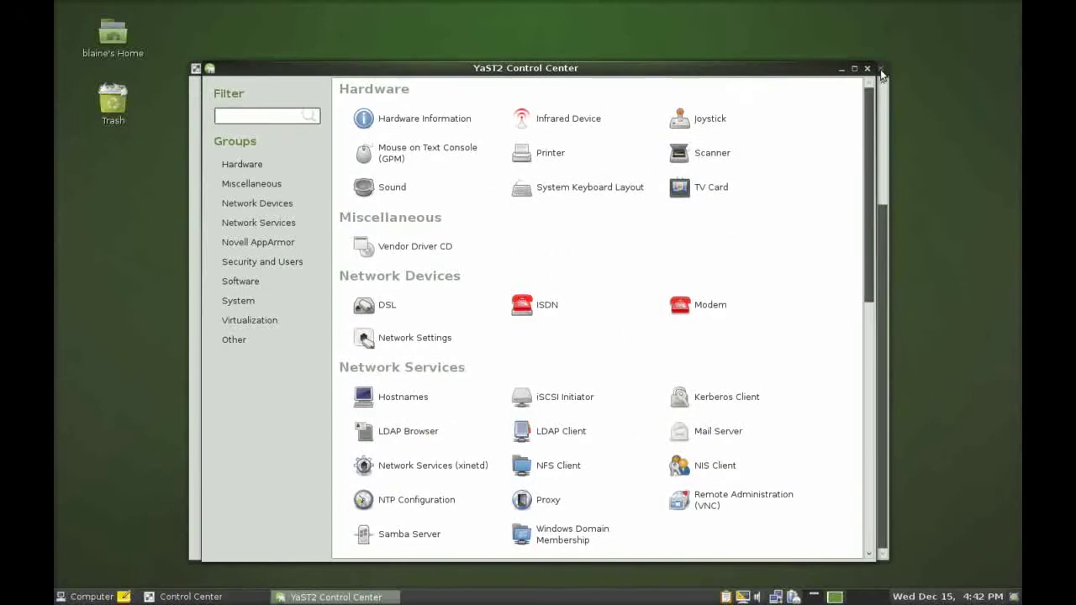
Close the Control Center, launch YaST Hardware Information and wait for probing to finish.
{"action": "left_click", "coordinate": [880, 69]}
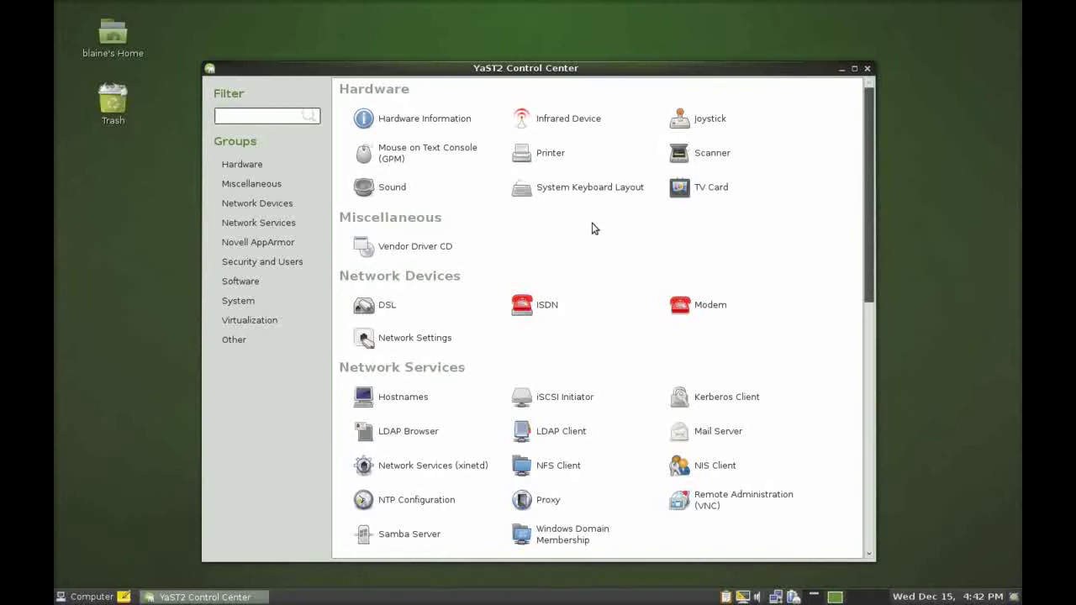
{"action": "left_click", "coordinate": [743, 195]}
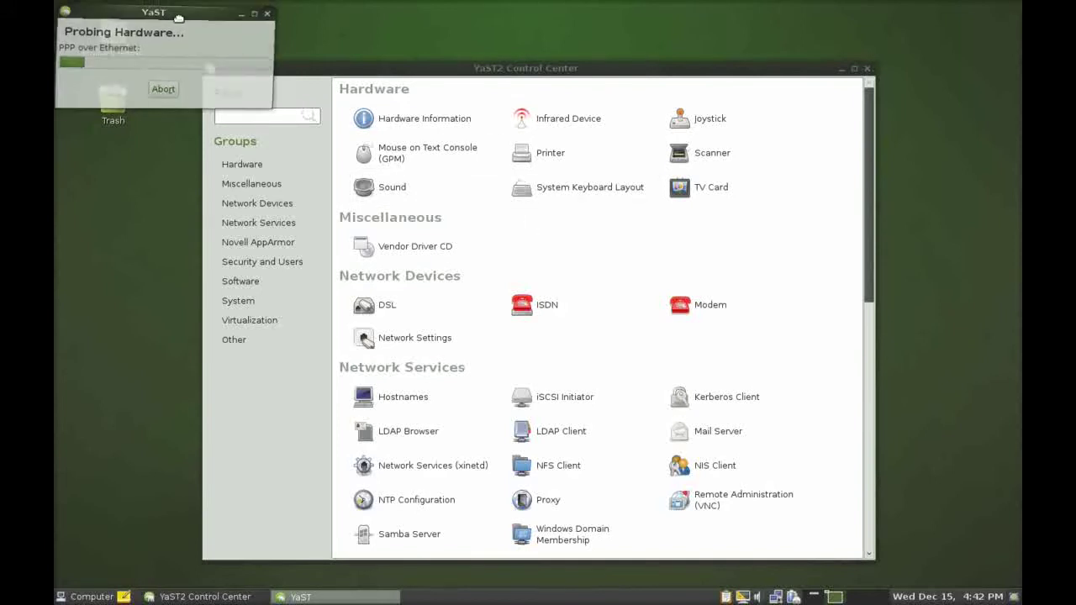
{"action": "left_click_drag", "start_coordinate": [174, 12], "coordinate": [183, 24]}
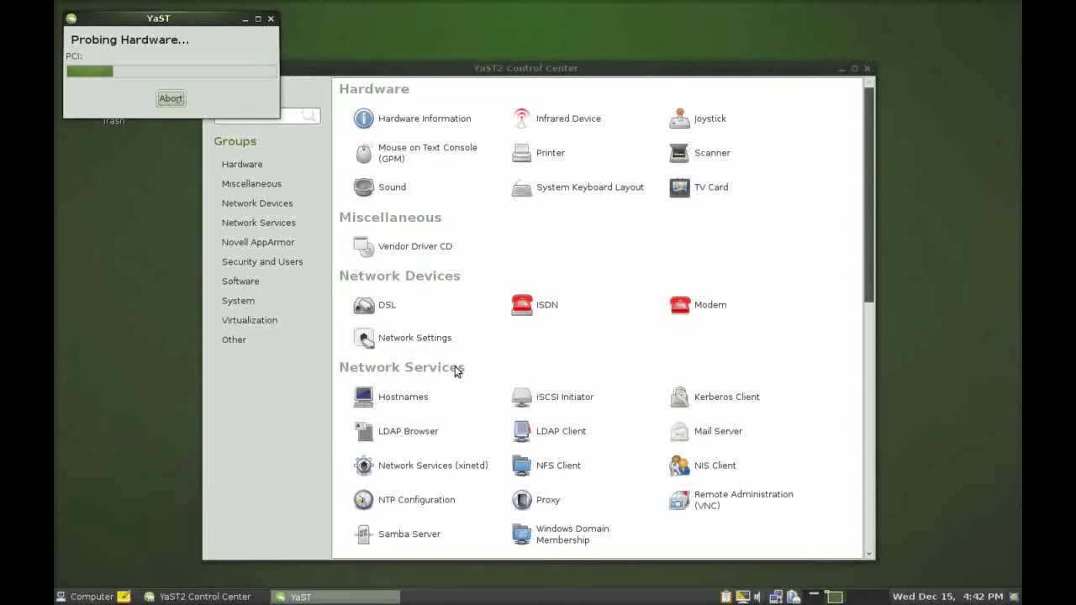
{"action": "scroll", "coordinate": [460, 378], "scroll_direction": "down", "scroll_amount": 1}
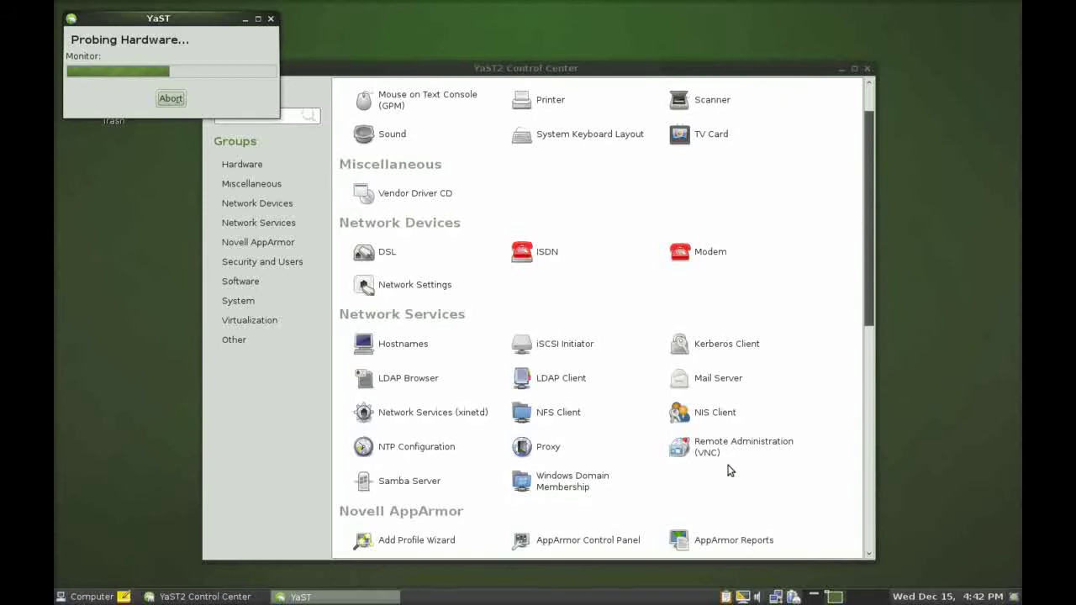
{"action": "scroll", "coordinate": [734, 482], "scroll_direction": "down", "scroll_amount": 1}
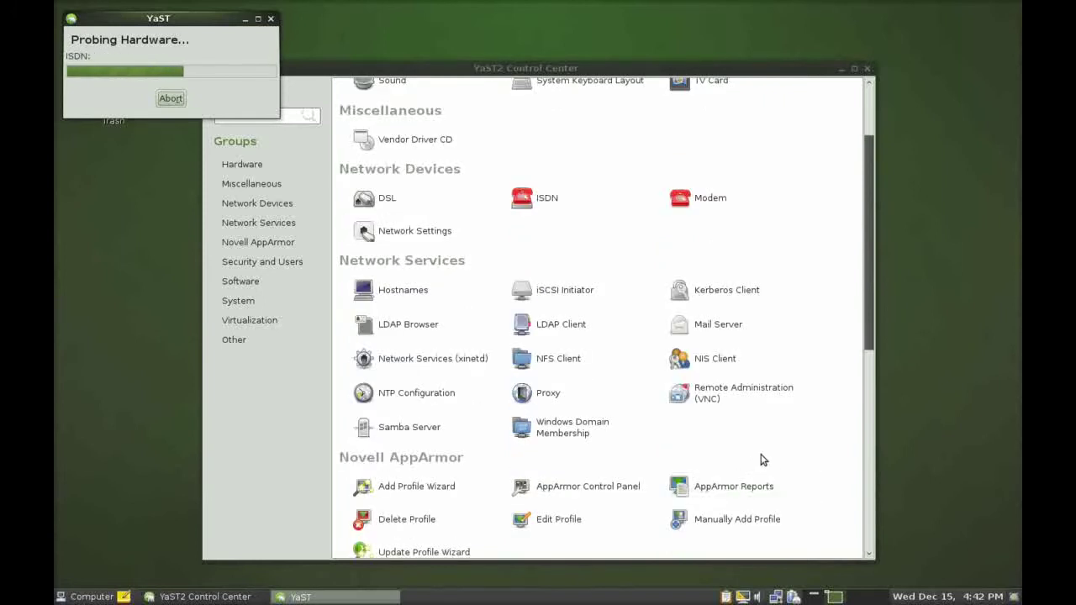
{"action": "scroll", "coordinate": [765, 454], "scroll_direction": "down", "scroll_amount": 1}
{"action": "scroll", "coordinate": [769, 452], "scroll_direction": "down", "scroll_amount": 1}
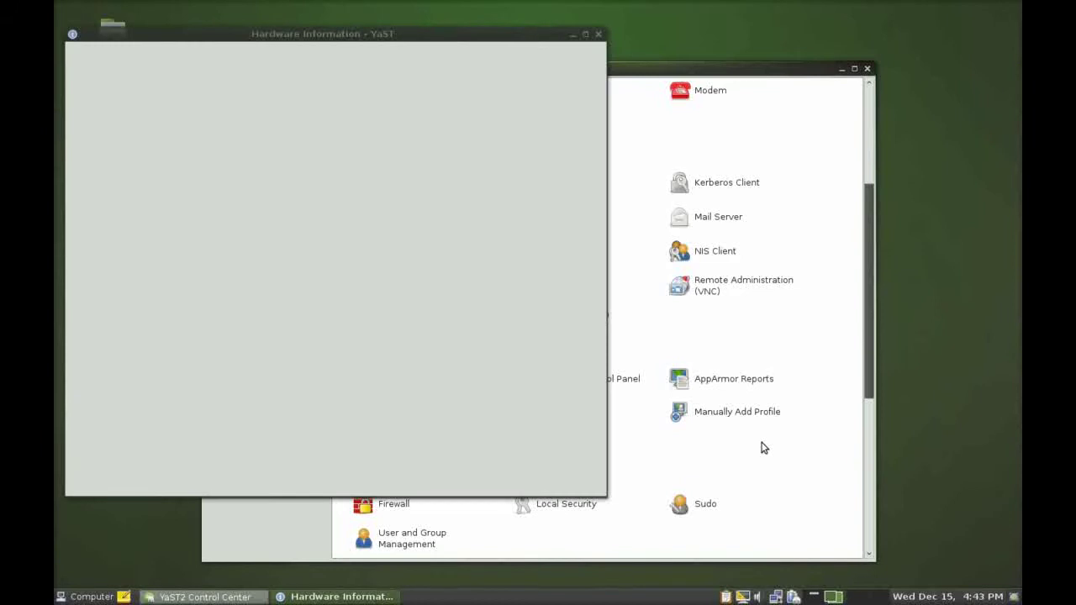
Scroll through the YaST2 Control Center modules, then close it.
{"action": "left_click", "coordinate": [760, 447]}
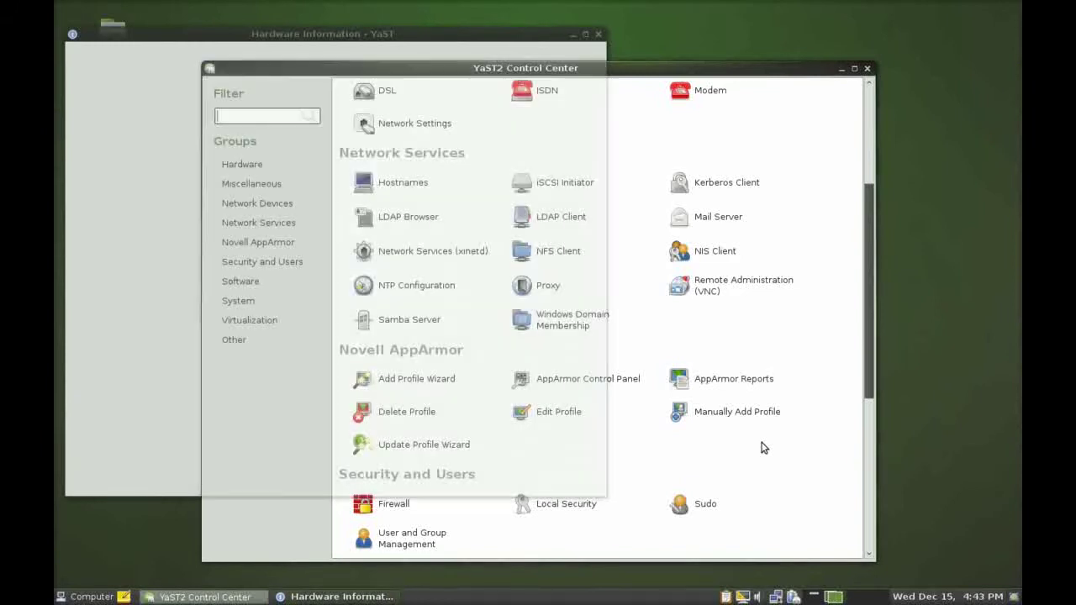
{"action": "scroll", "coordinate": [504, 320], "scroll_direction": "down", "scroll_amount": 2}
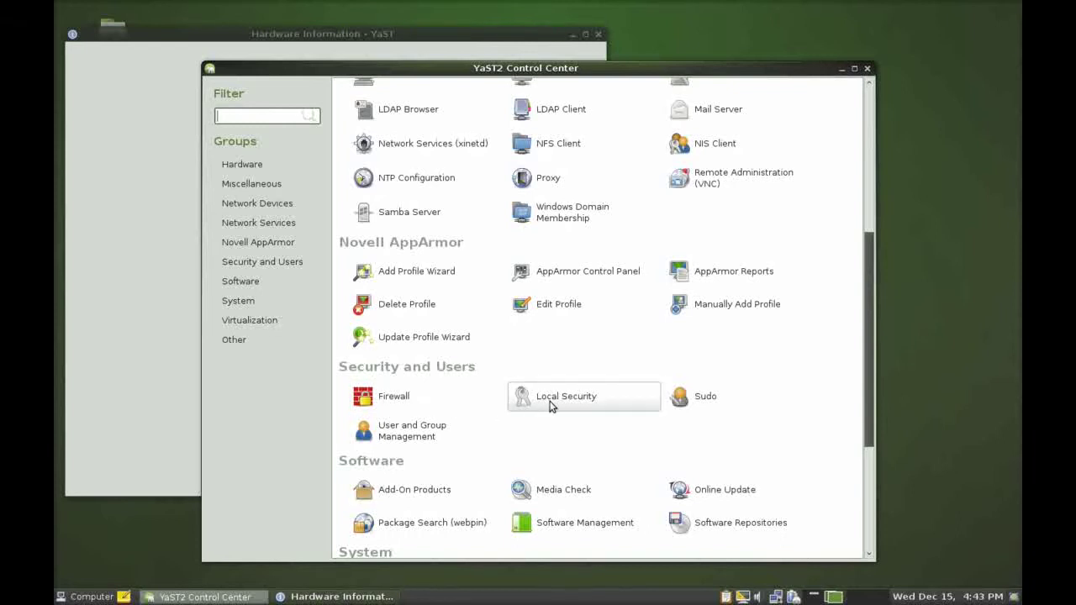
{"action": "scroll", "coordinate": [483, 495], "scroll_direction": "down", "scroll_amount": 3}
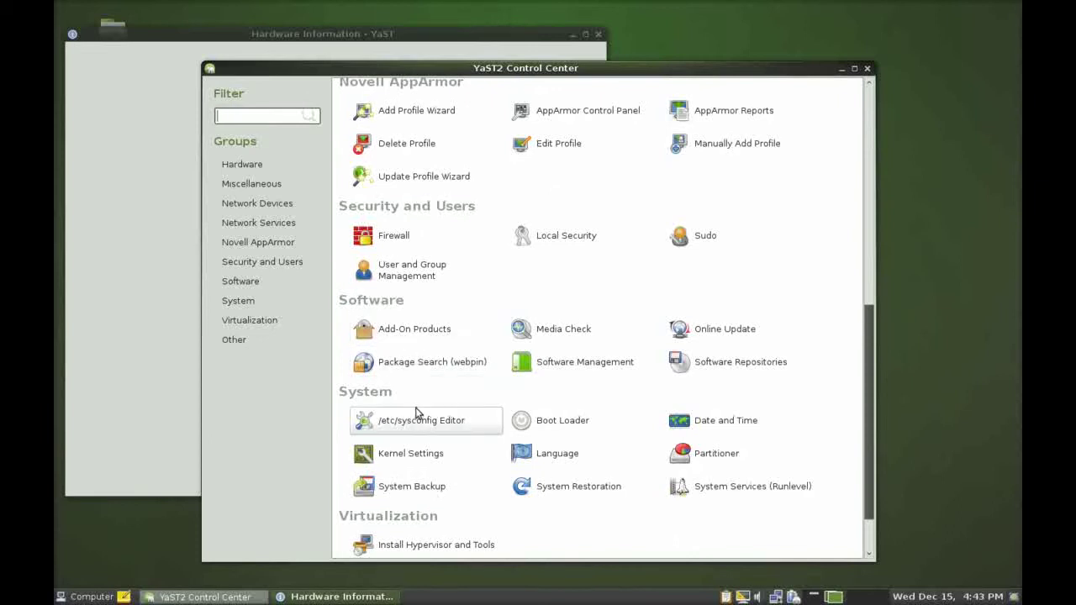
{"action": "scroll", "coordinate": [442, 470], "scroll_direction": "down", "scroll_amount": 1}
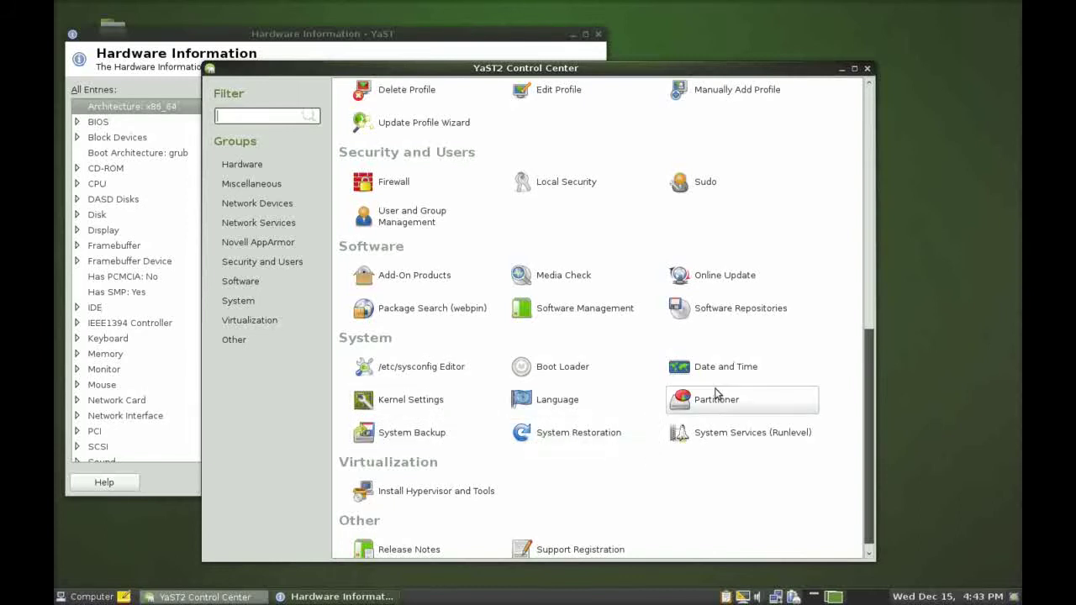
{"action": "scroll", "coordinate": [611, 432], "scroll_direction": "down", "scroll_amount": 1}
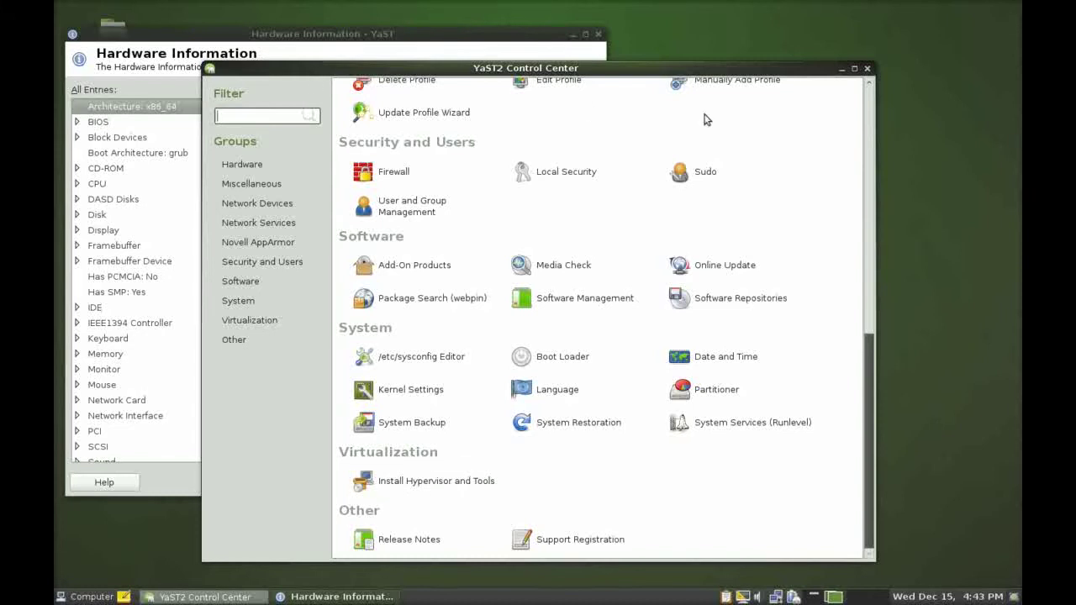
{"action": "left_click", "coordinate": [866, 68]}
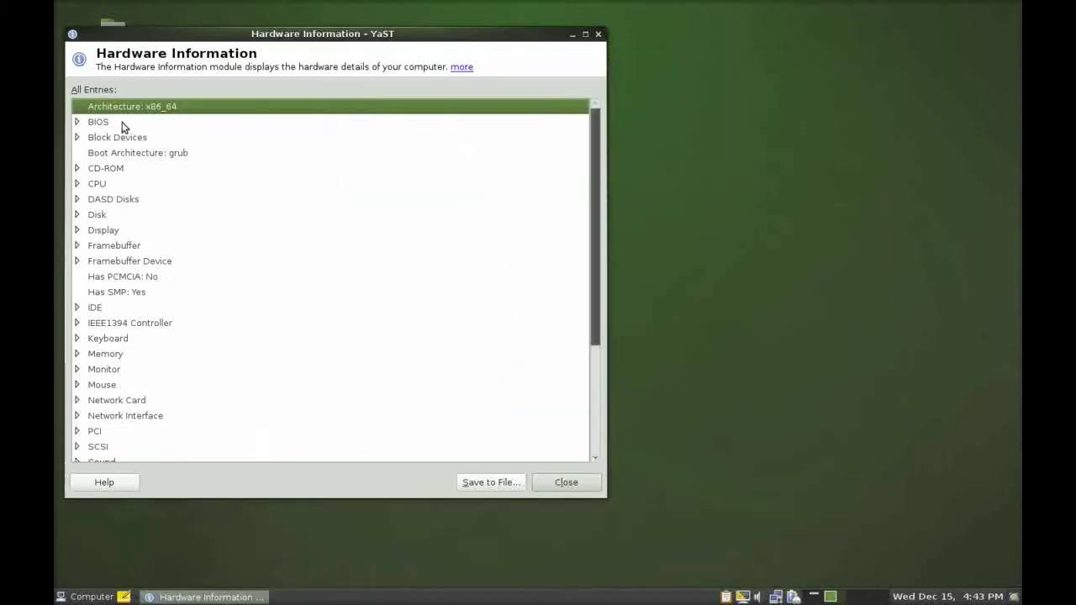
Review the detected hardware list and start Install/Remove Software.
{"action": "scroll", "coordinate": [118, 184], "scroll_direction": "down", "scroll_amount": 4}
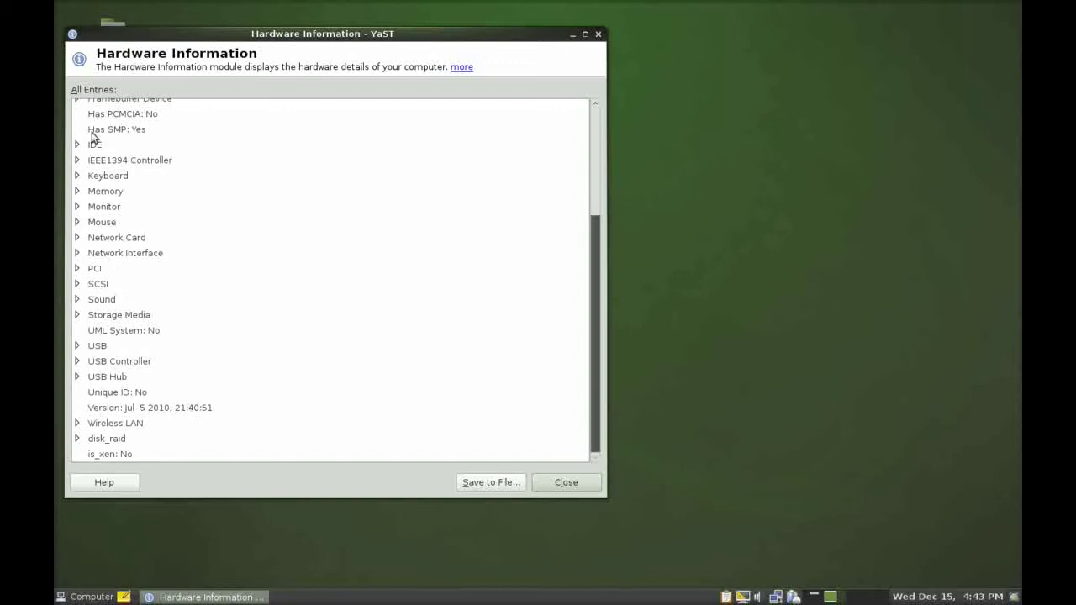
{"action": "scroll", "coordinate": [92, 137], "scroll_direction": "up", "scroll_amount": 4}
{"action": "scroll", "coordinate": [95, 140], "scroll_direction": "down", "scroll_amount": 1}
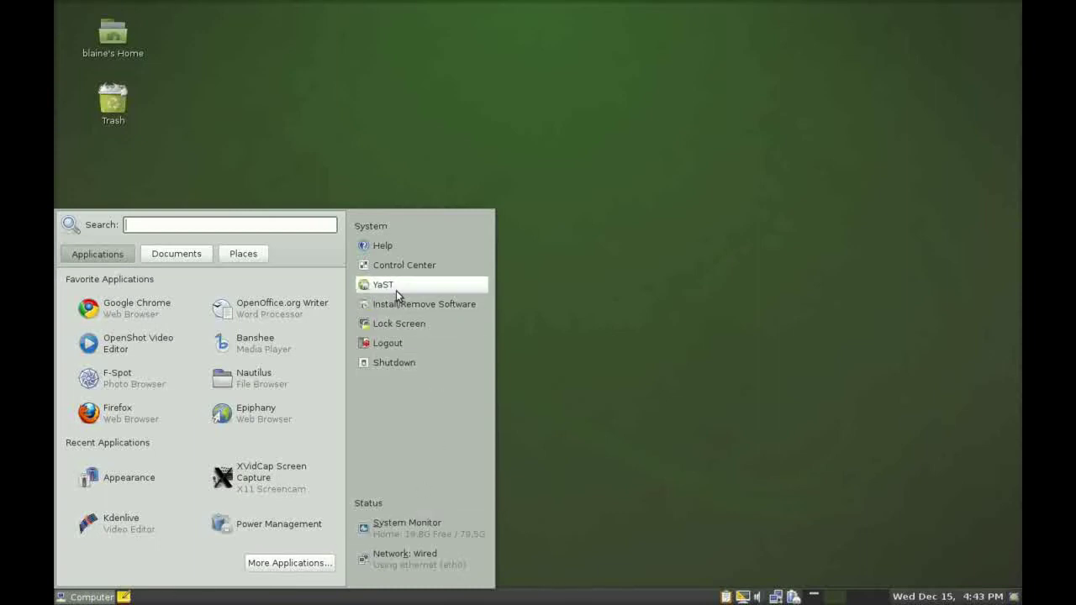
{"action": "left_click", "coordinate": [399, 307]}
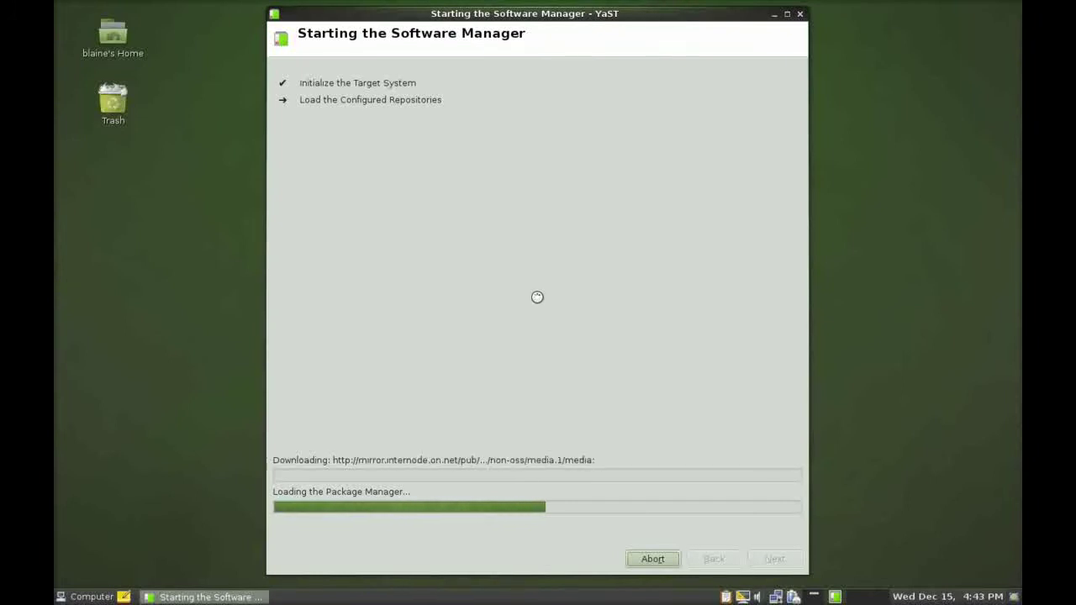
Switch the Software Manager's package filter from Groups to Repositories.
{"action": "left_click", "coordinate": [71, 597]}
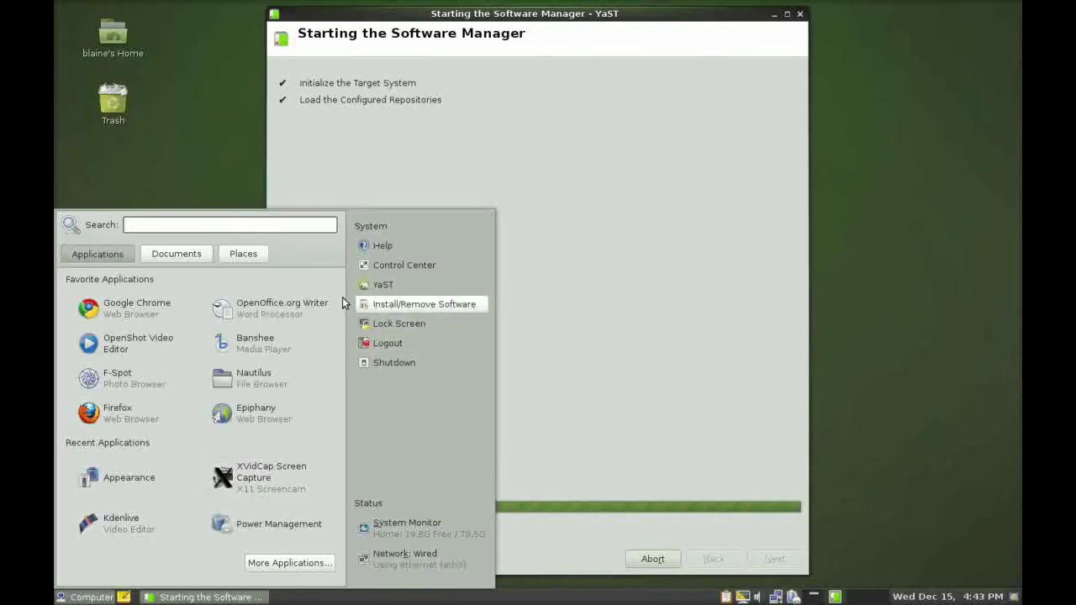
{"action": "left_click", "coordinate": [223, 169]}
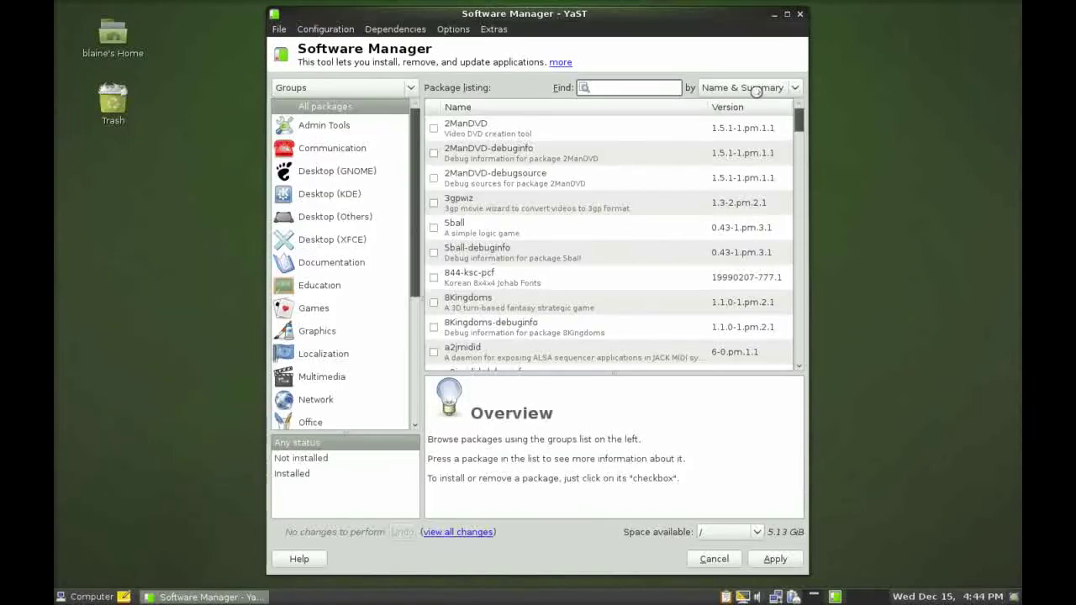
{"action": "left_click_drag", "start_coordinate": [801, 121], "coordinate": [801, 118]}
{"action": "left_click", "coordinate": [409, 89]}
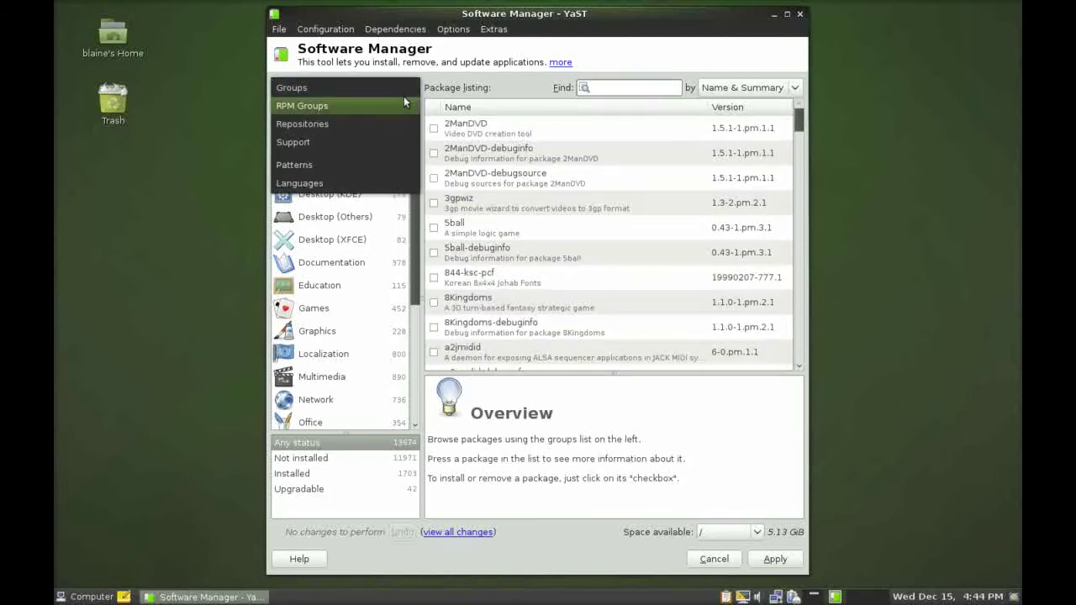
{"action": "left_click", "coordinate": [386, 120]}
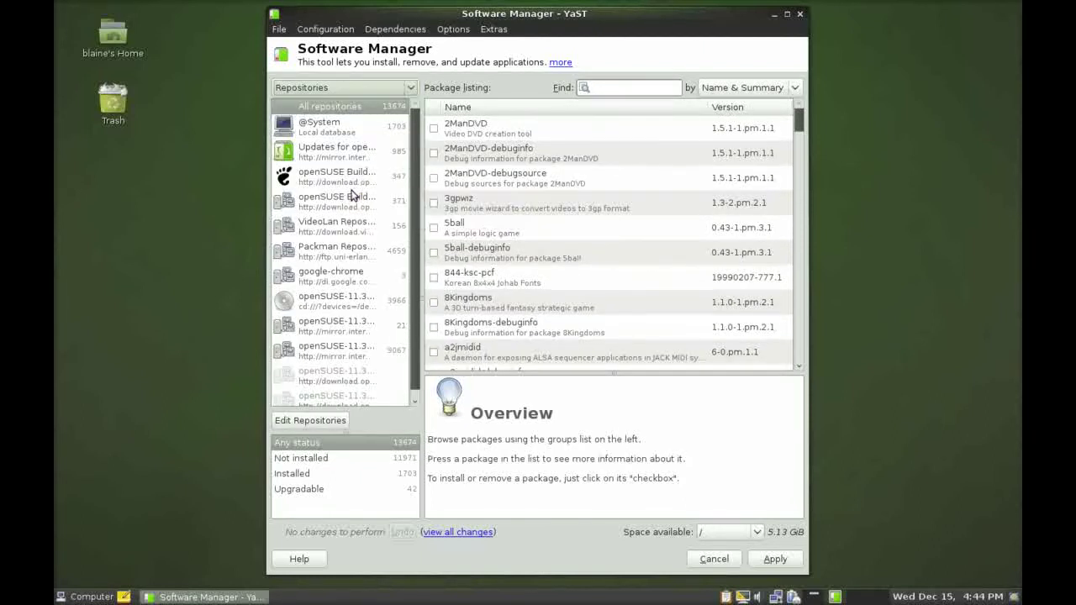
View spideroak in openSUSE-11.3-Non-Oss, then list the 9067-package openSUSE-11.3-Oss repository.
{"action": "left_click", "coordinate": [357, 329]}
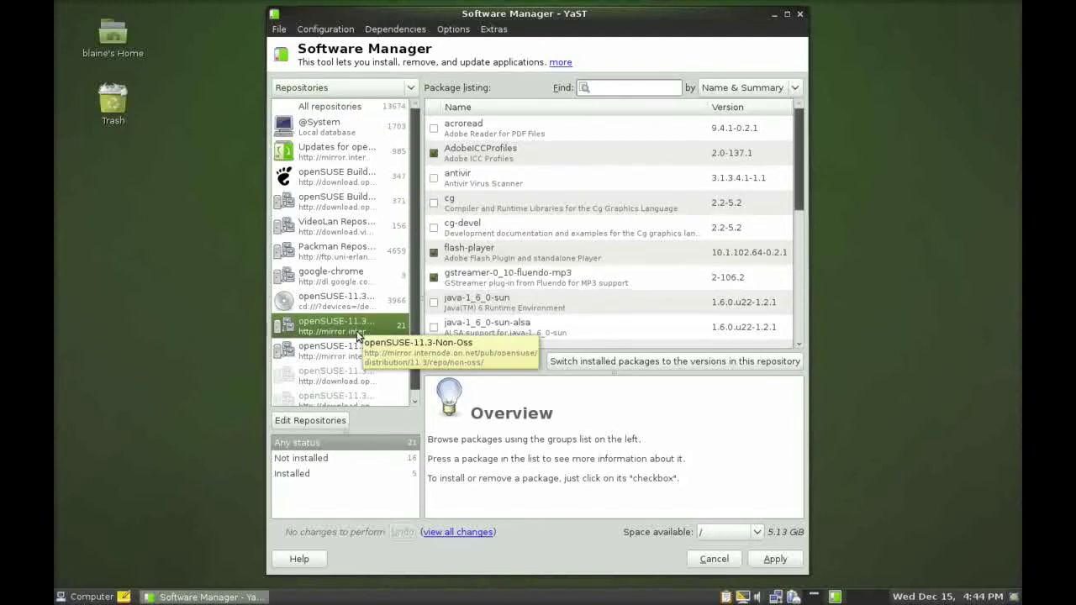
{"action": "left_click_drag", "start_coordinate": [802, 162], "coordinate": [811, 293]}
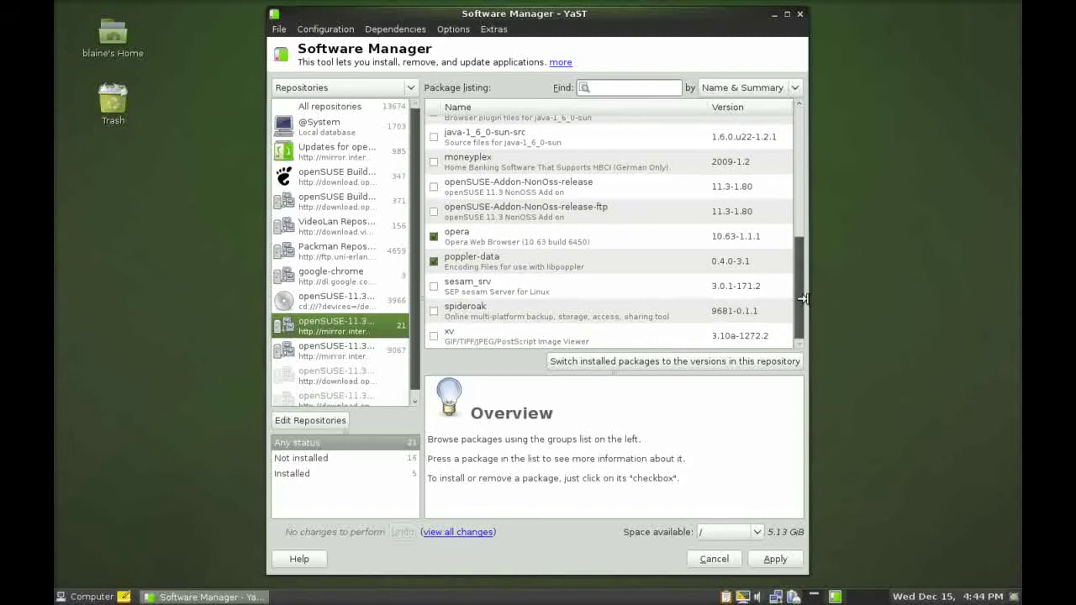
{"action": "left_click", "coordinate": [477, 313]}
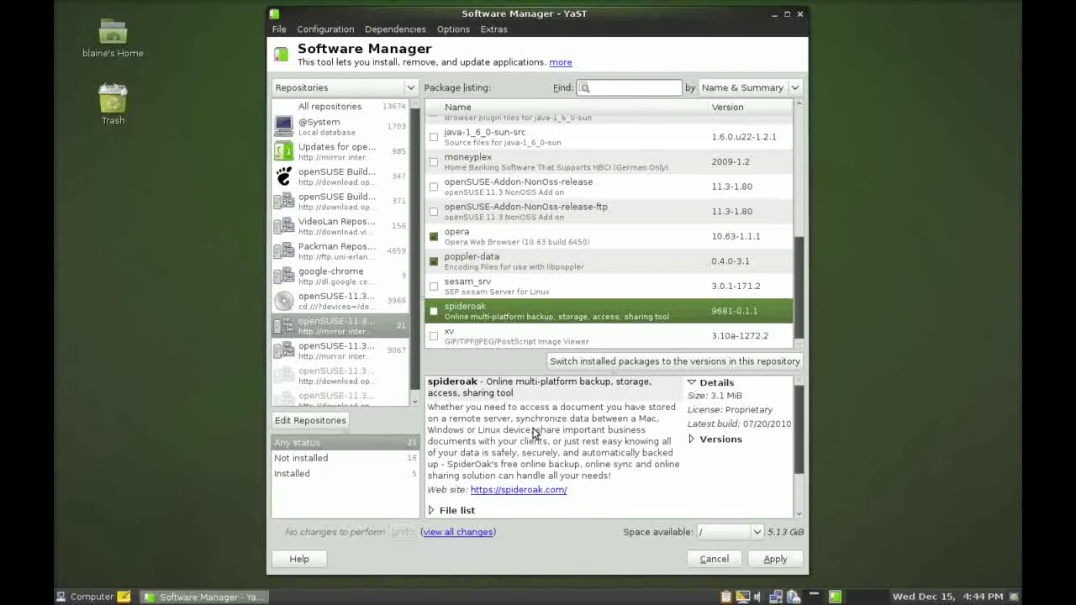
{"action": "left_click", "coordinate": [352, 357]}
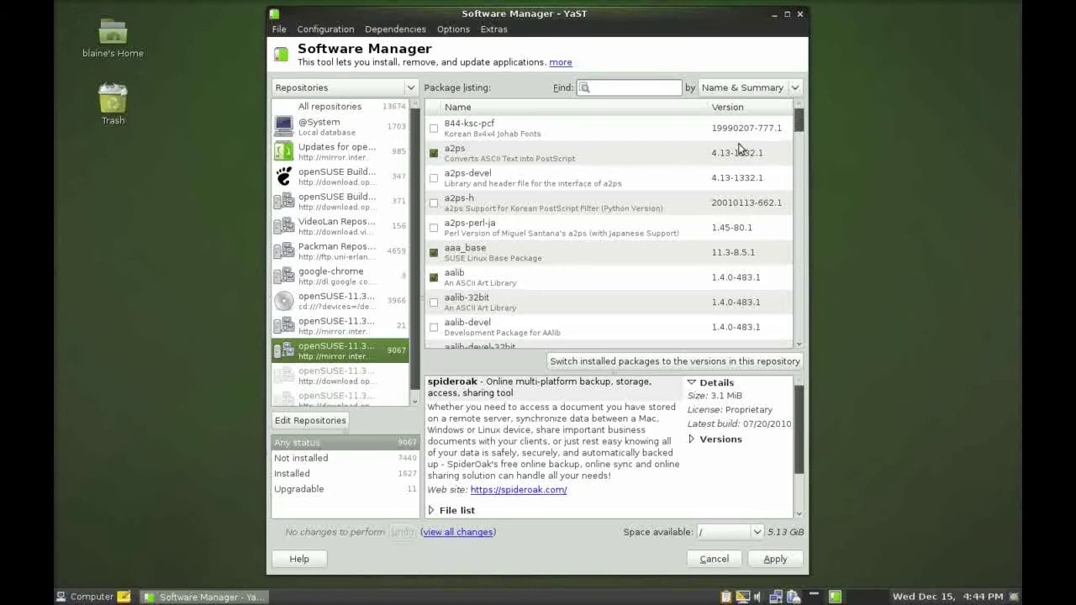
Open Configuration > Repositories and inspect google-chrome, Packman and VideoLan repository details.
{"action": "left_click", "coordinate": [324, 37]}
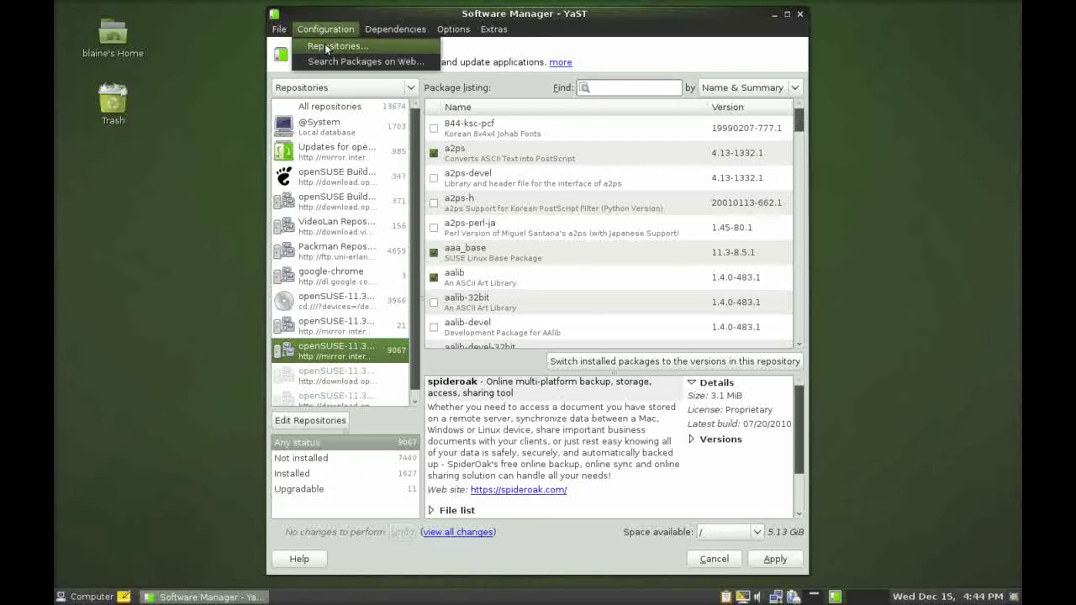
{"action": "left_click", "coordinate": [325, 44]}
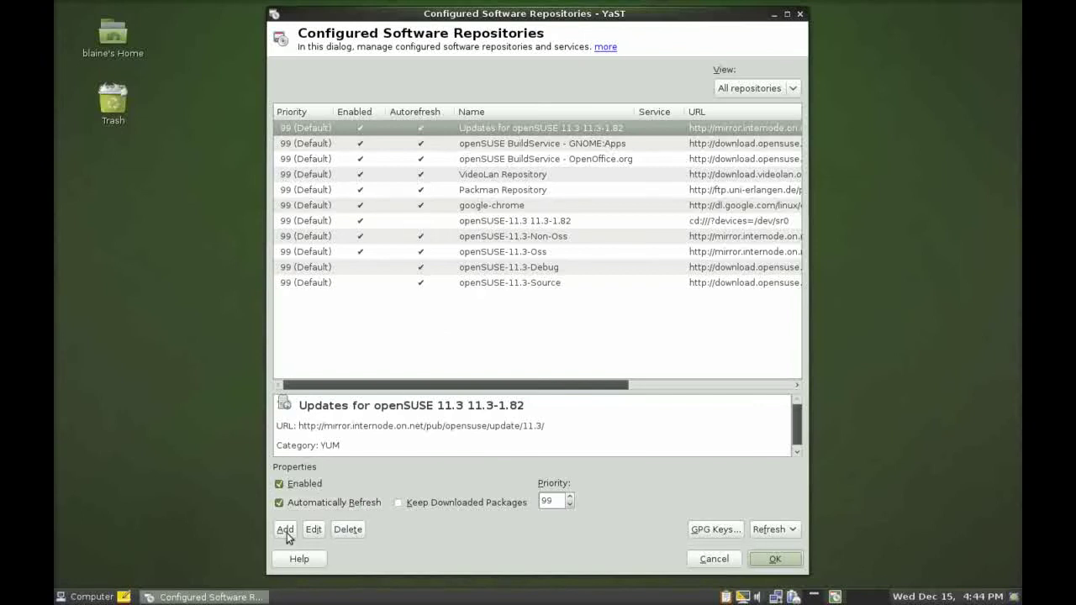
{"action": "left_click", "coordinate": [456, 206]}
{"action": "left_click", "coordinate": [461, 191]}
{"action": "left_click", "coordinate": [462, 178]}
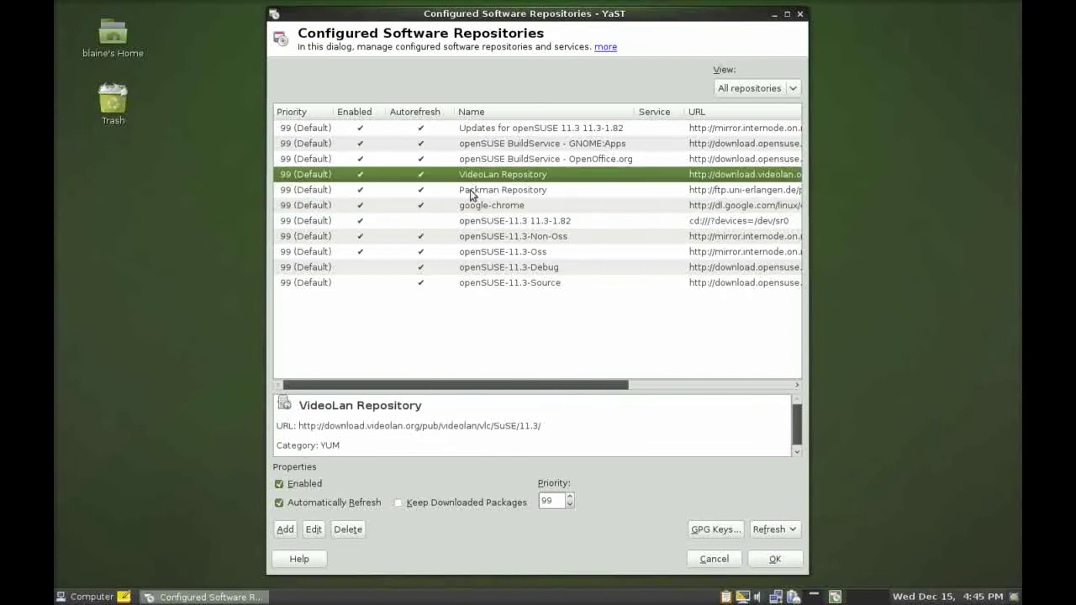
{"action": "left_click", "coordinate": [471, 193]}
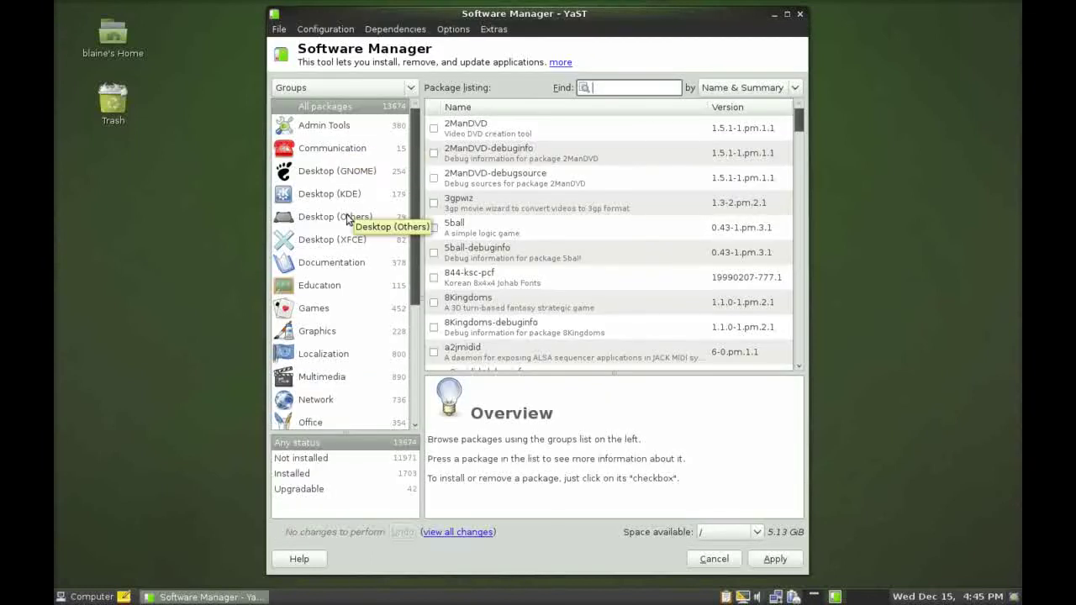
Browse the Desktop (GNOME), Desktop (KDE) and Desktop (XFCE) package groups.
{"action": "left_click", "coordinate": [331, 172]}
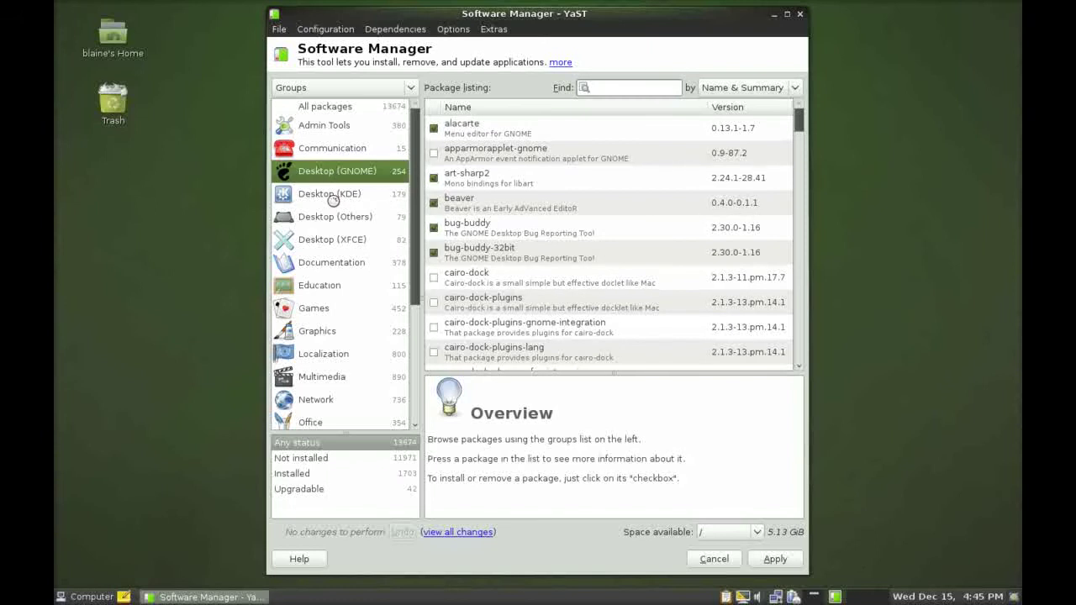
{"action": "left_click", "coordinate": [335, 198]}
{"action": "left_click", "coordinate": [329, 239]}
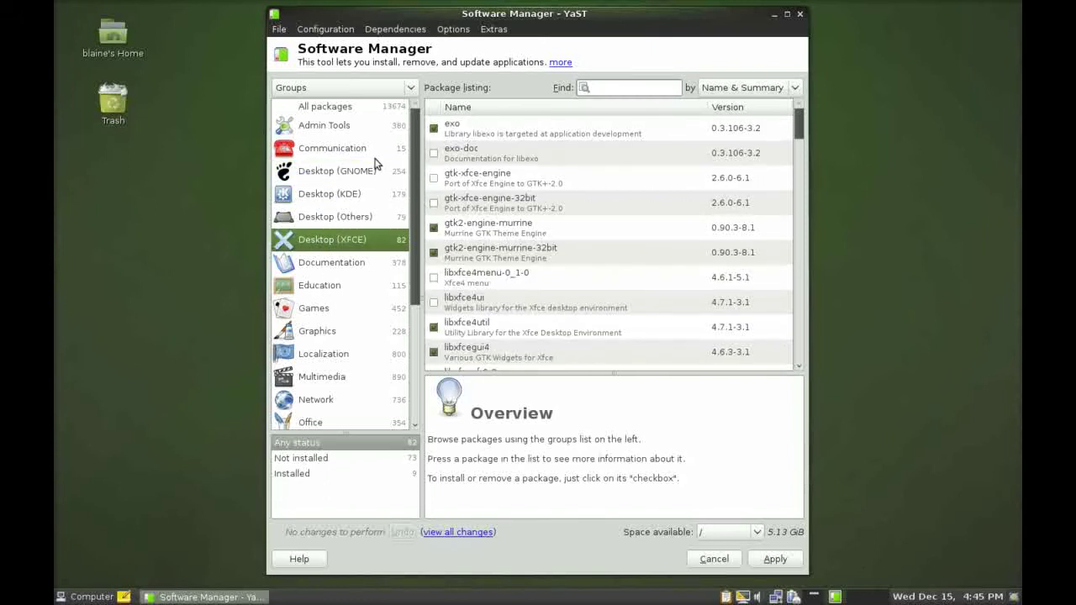
{"action": "scroll", "coordinate": [330, 384], "scroll_direction": "down", "scroll_amount": 2}
{"action": "scroll", "coordinate": [340, 365], "scroll_direction": "down", "scroll_amount": 2}
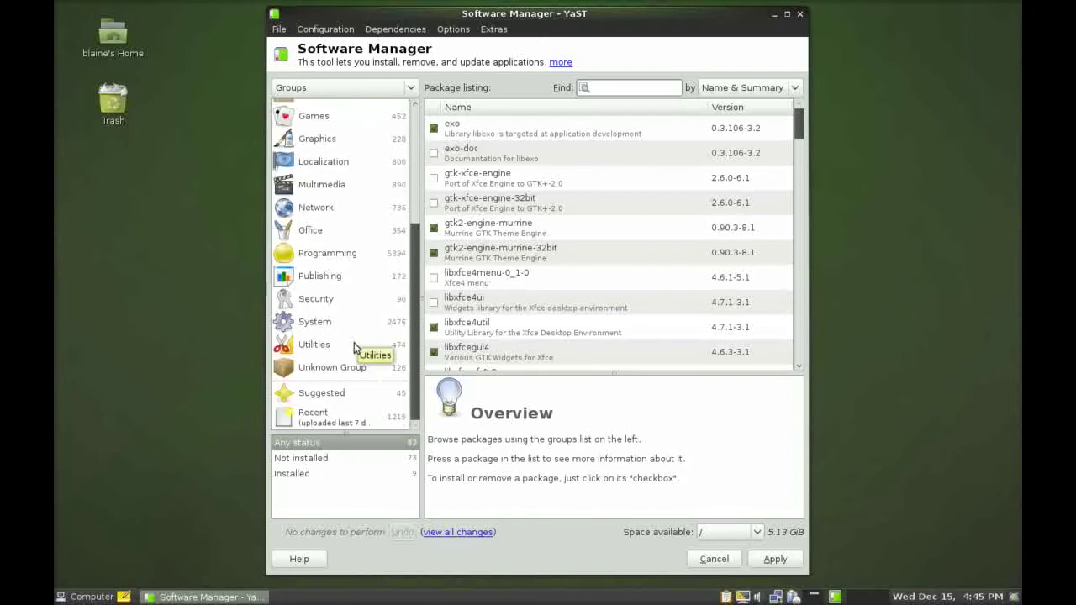
{"action": "scroll", "coordinate": [354, 348], "scroll_direction": "up", "scroll_amount": 5}
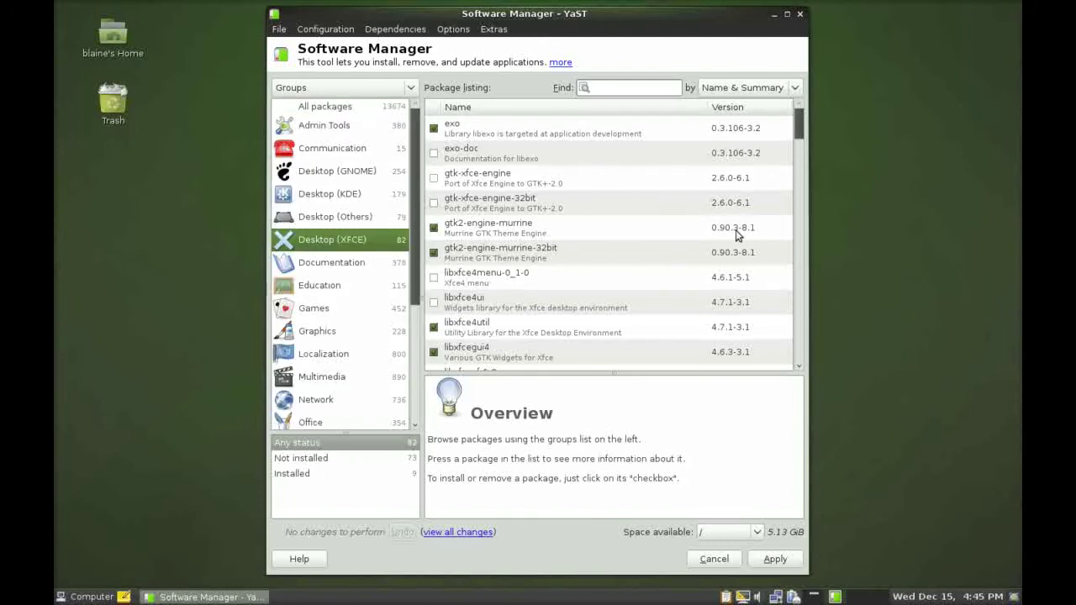
Search 'record', mark recordmydesktop-gtk and bring up the summary of changes.
{"action": "left_click", "coordinate": [633, 86]}
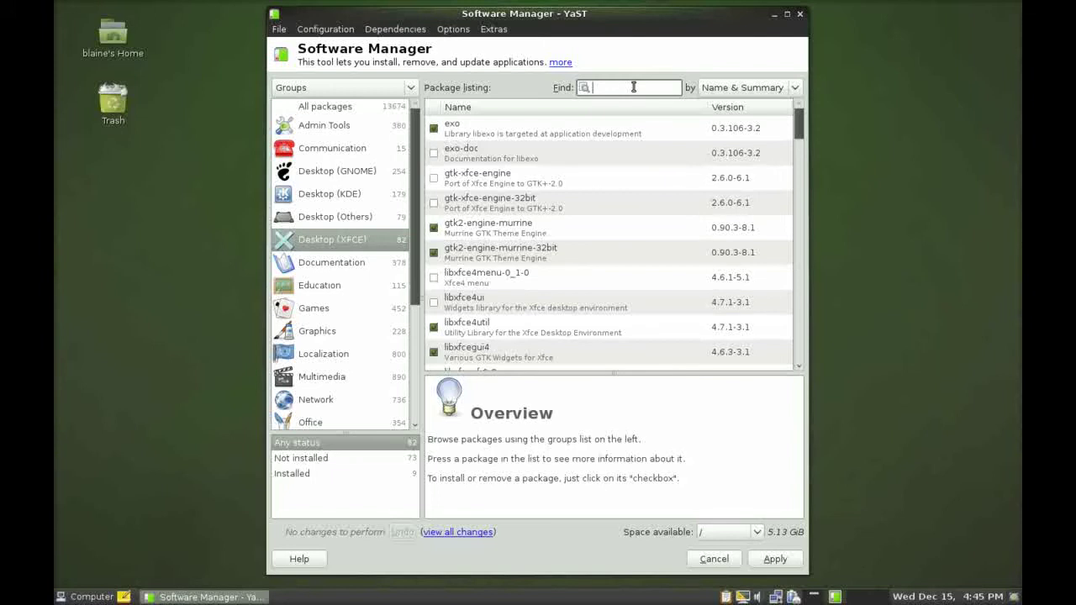
{"action": "type", "text": "record"}
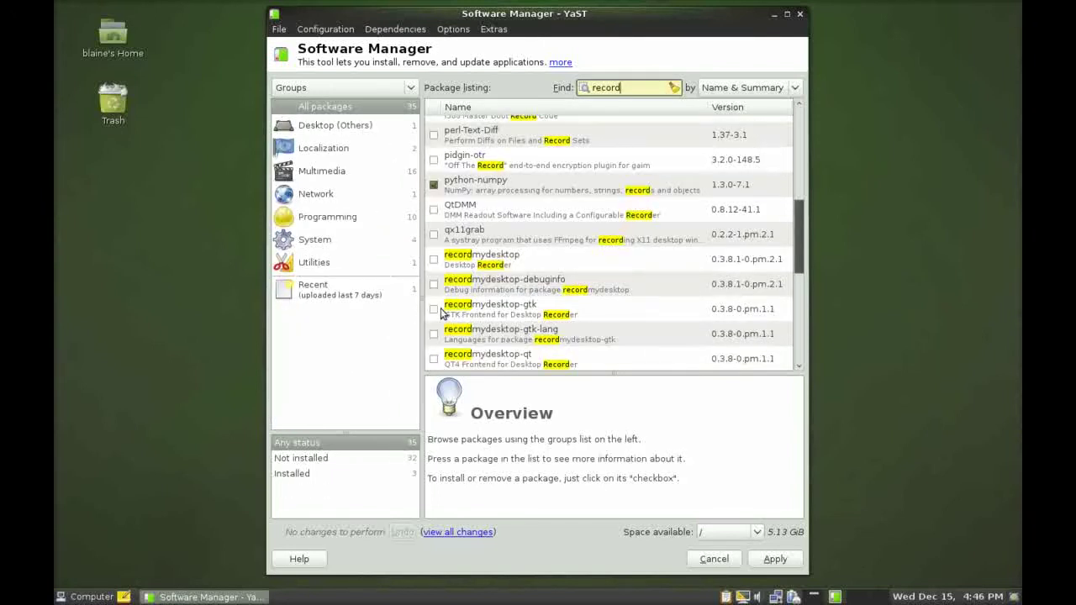
{"action": "left_click", "coordinate": [433, 309]}
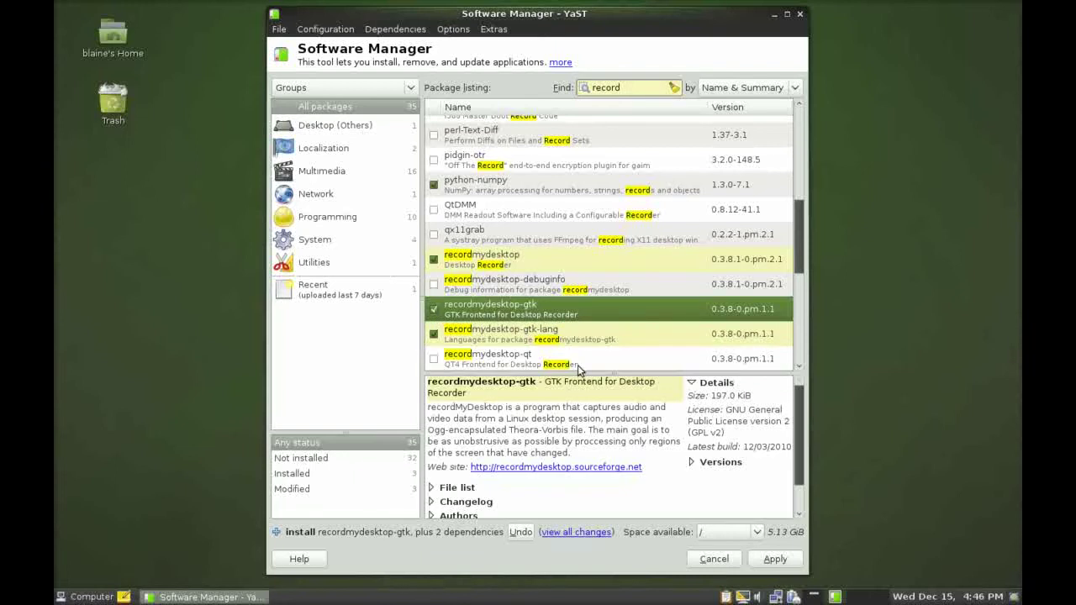
{"action": "left_click", "coordinate": [757, 560]}
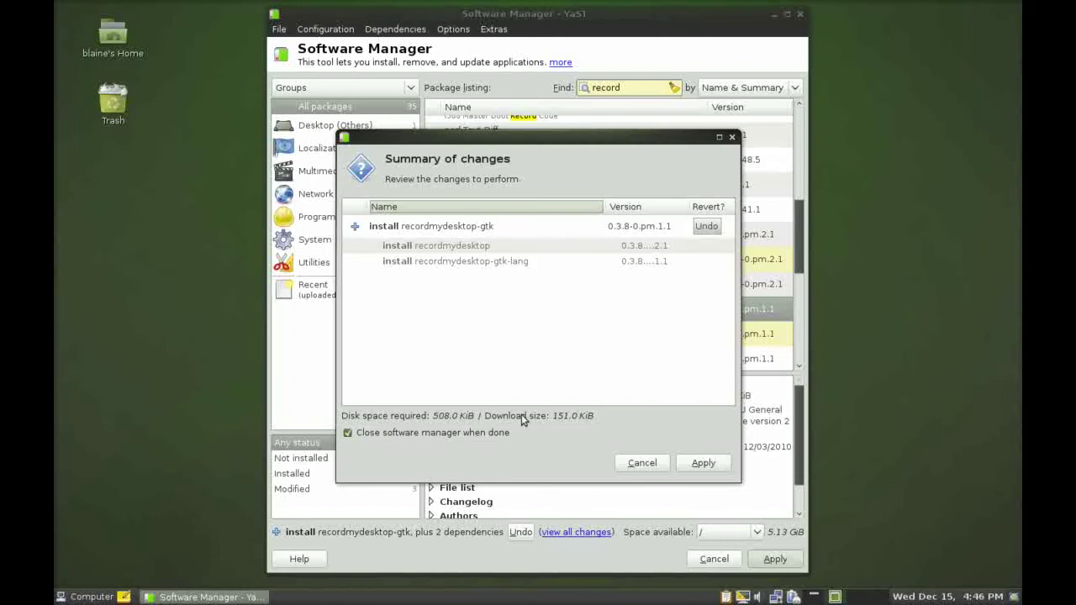
Confirm installing recordmydesktop-gtk with its two dependencies.
{"action": "left_click", "coordinate": [700, 463]}
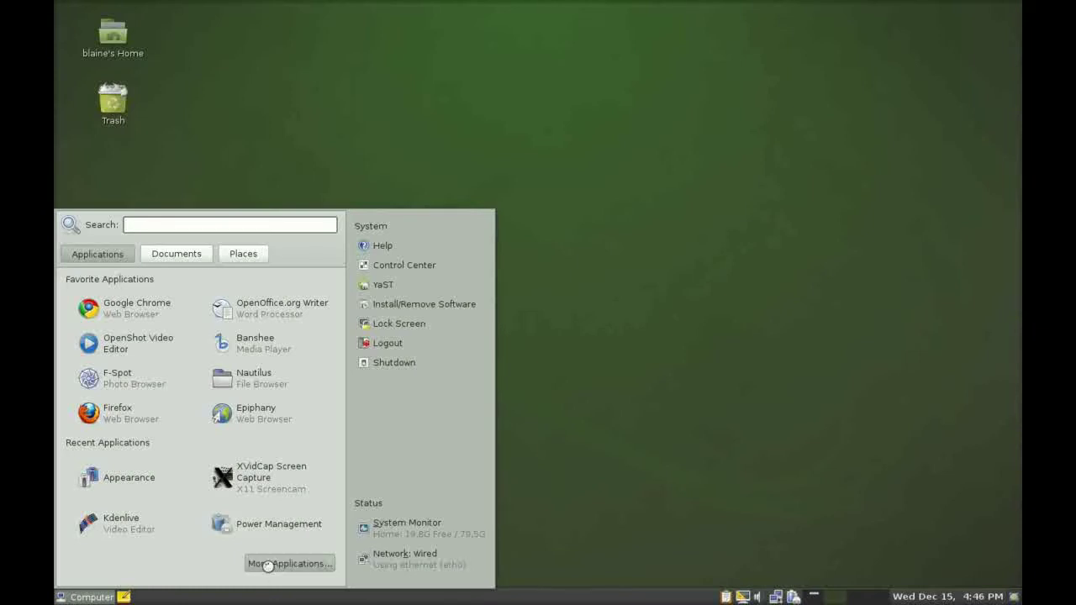
{"action": "left_click", "coordinate": [266, 565]}
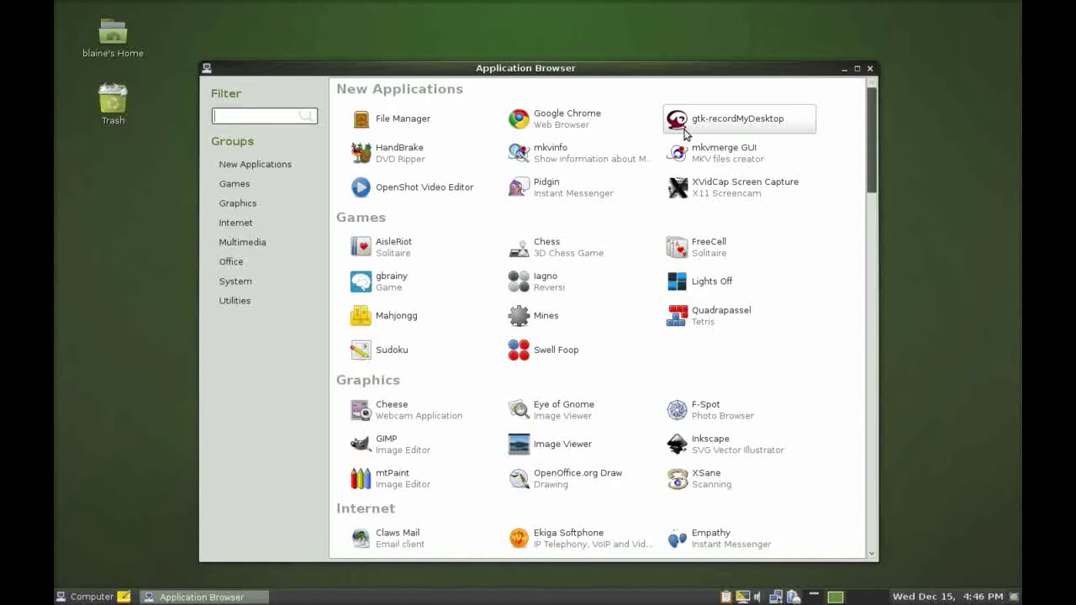
{"action": "scroll", "coordinate": [420, 475], "scroll_direction": "down", "scroll_amount": 20}
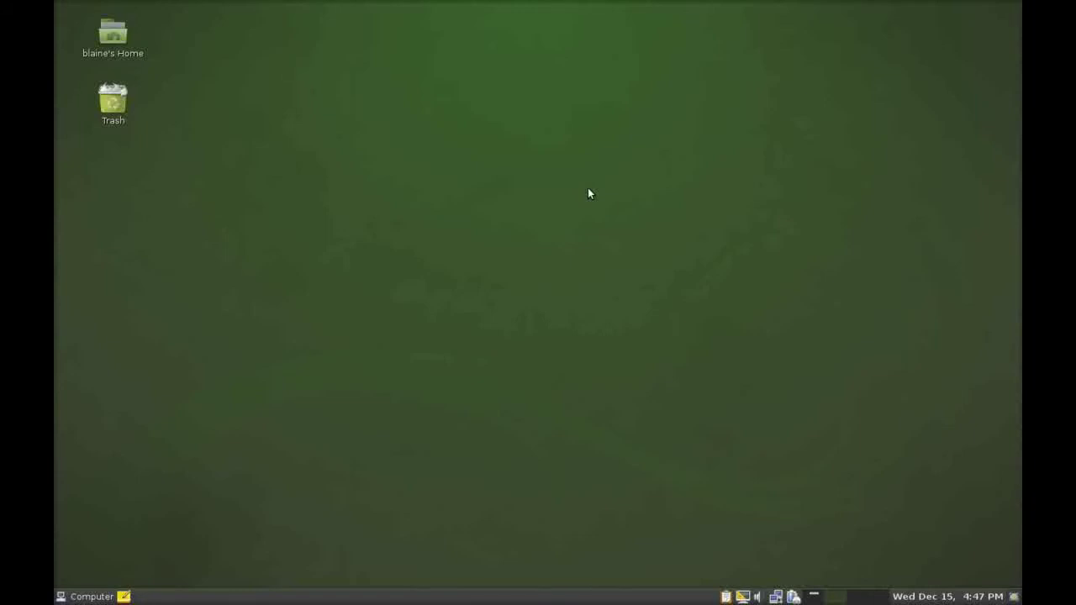
In GNOME Do, try searches 'ban' and 'do', then search 'fi' to run Firefox.
{"action": "key", "text": "super+space"}
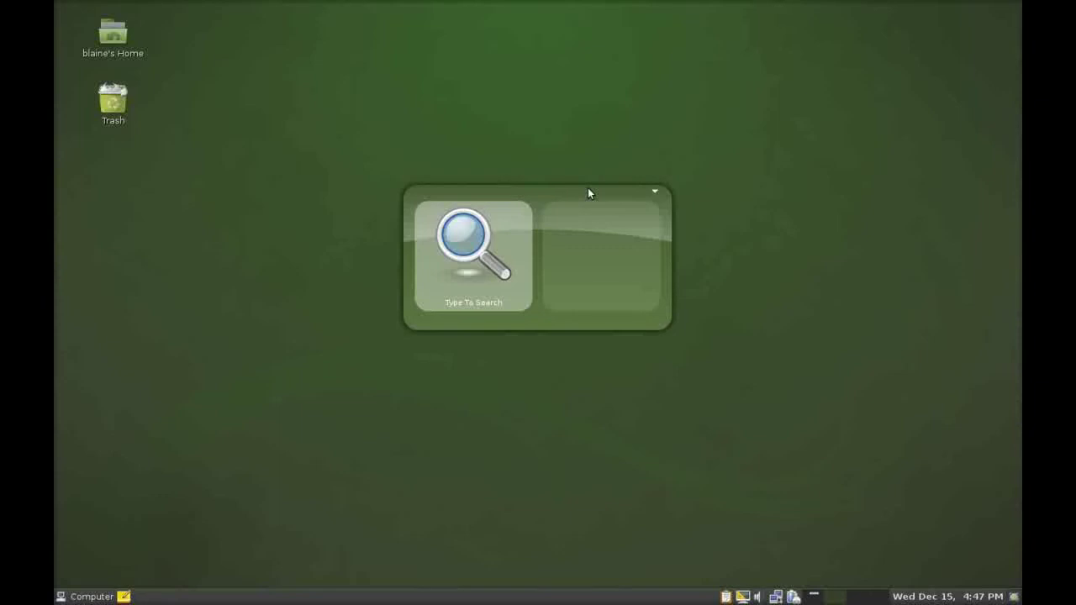
{"action": "type", "text": "ban"}
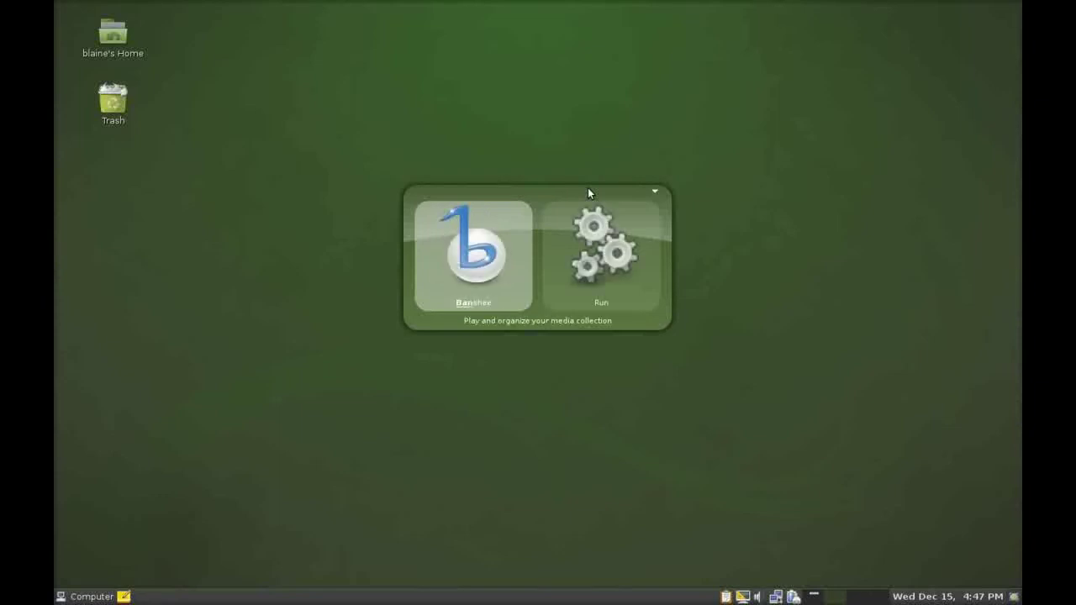
{"action": "key", "text": "BackSpace"}
{"action": "key", "text": "BackSpace"}
{"action": "key", "text": "BackSpace"}
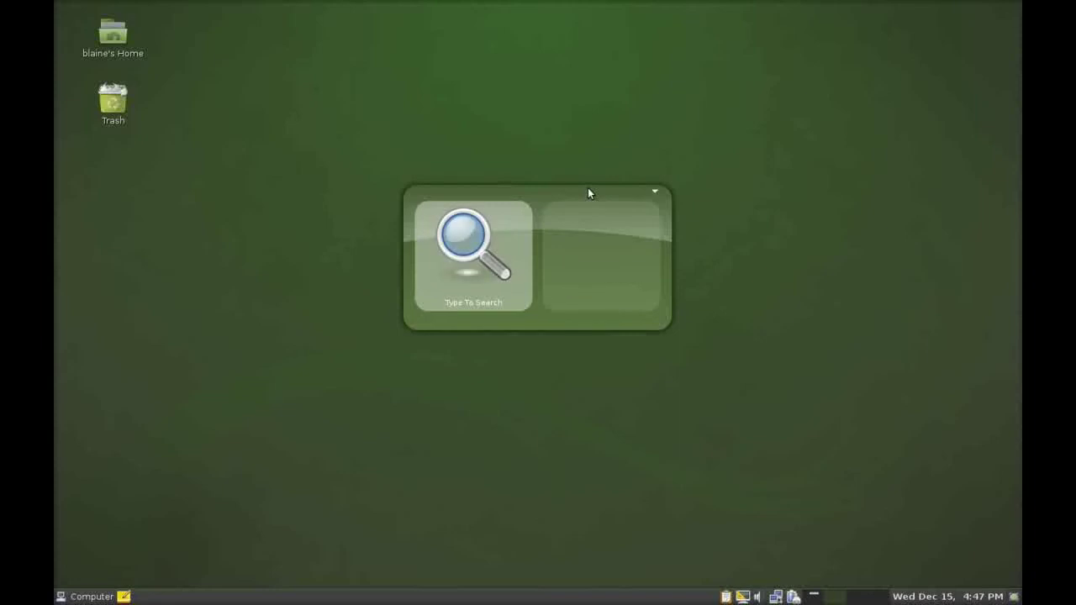
{"action": "type", "text": "do"}
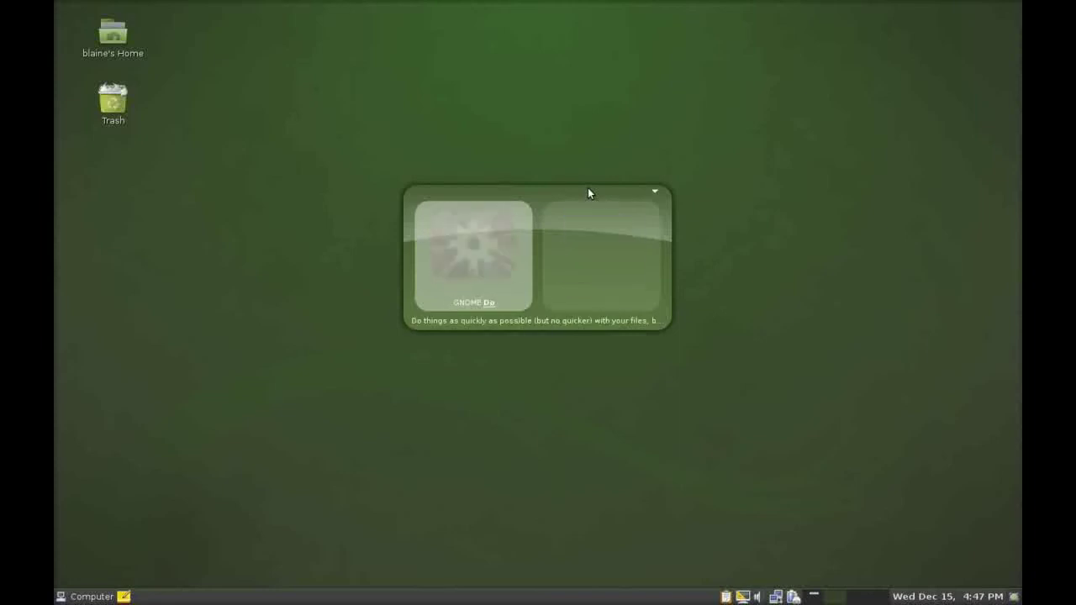
{"action": "key", "text": "BackSpace"}
{"action": "key", "text": "BackSpace"}
{"action": "type", "text": "do"}
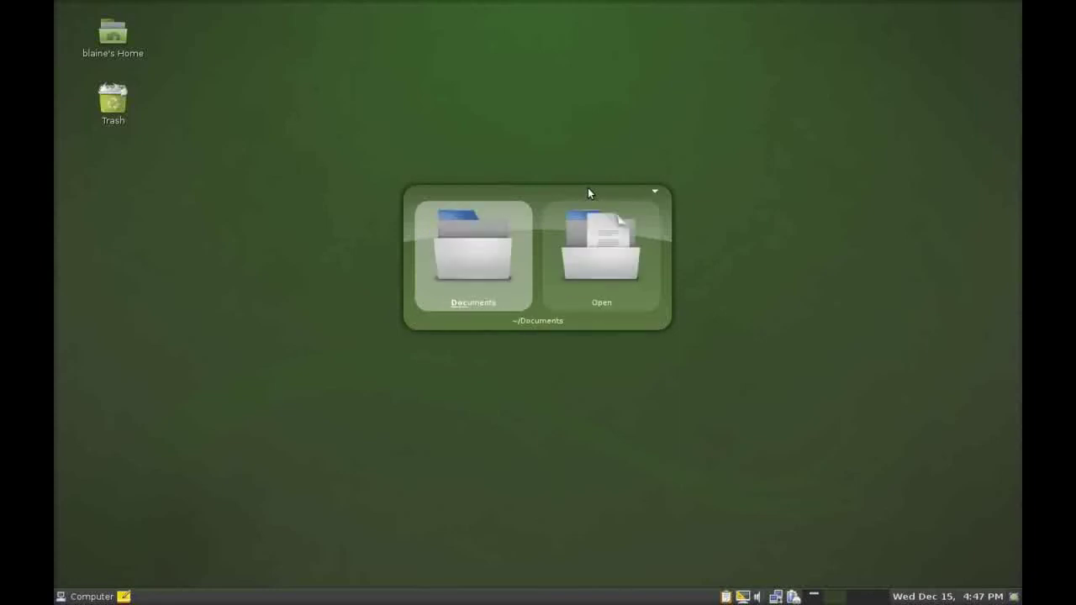
{"action": "key", "text": "BackSpace"}
{"action": "key", "text": "BackSpace"}
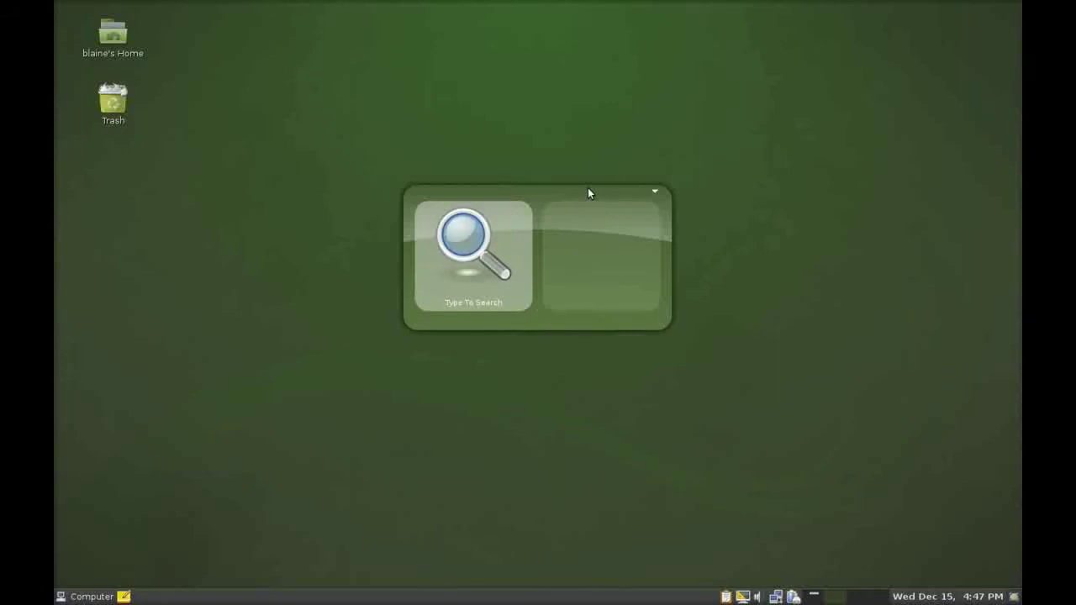
{"action": "type", "text": "fi"}
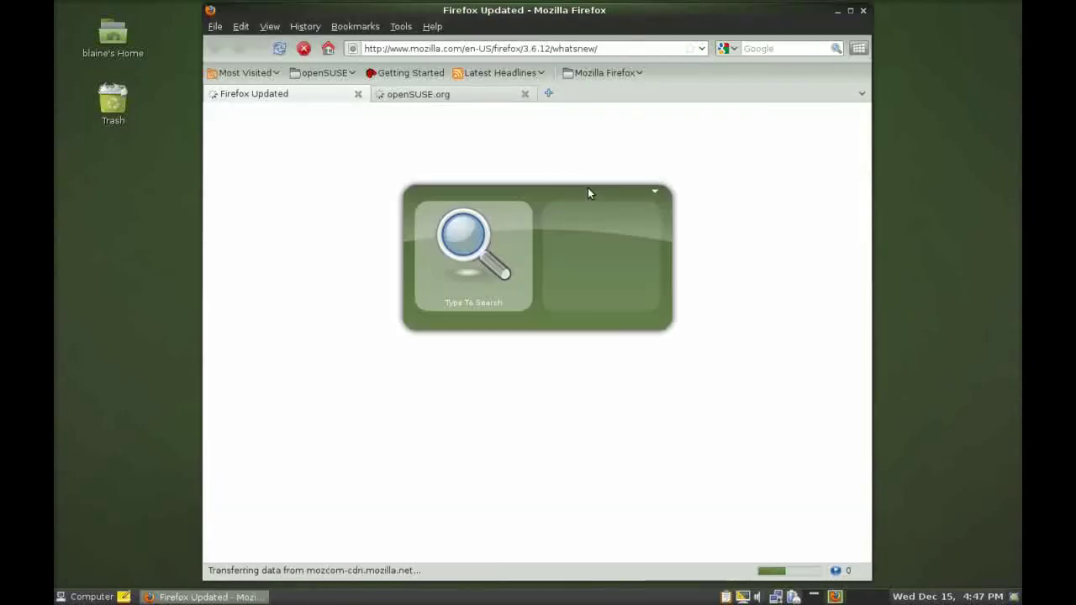
Launch Banshee and F-Spot from GNOME Do, then pick F-Spot in the window overview.
{"action": "type", "text": "b"}
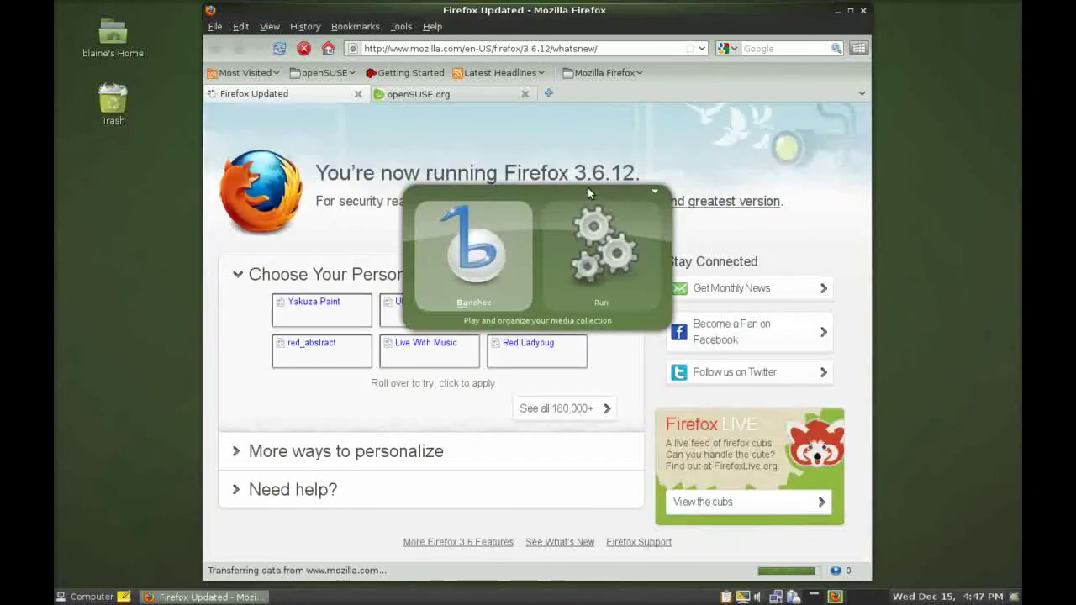
{"action": "key", "text": "Return"}
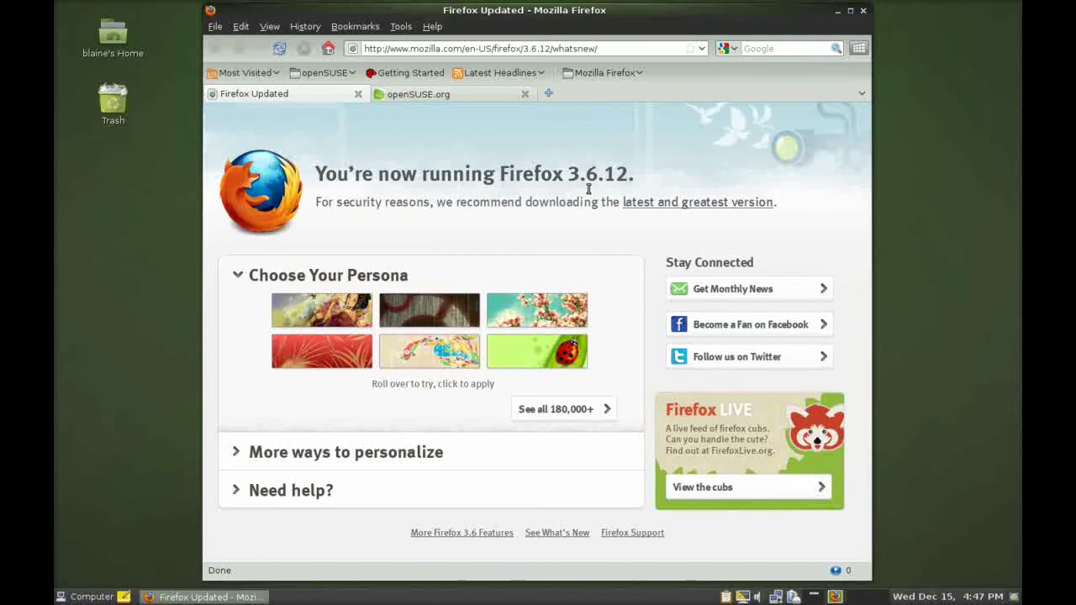
{"action": "key", "text": "super+space"}
{"action": "type", "text": "f"}
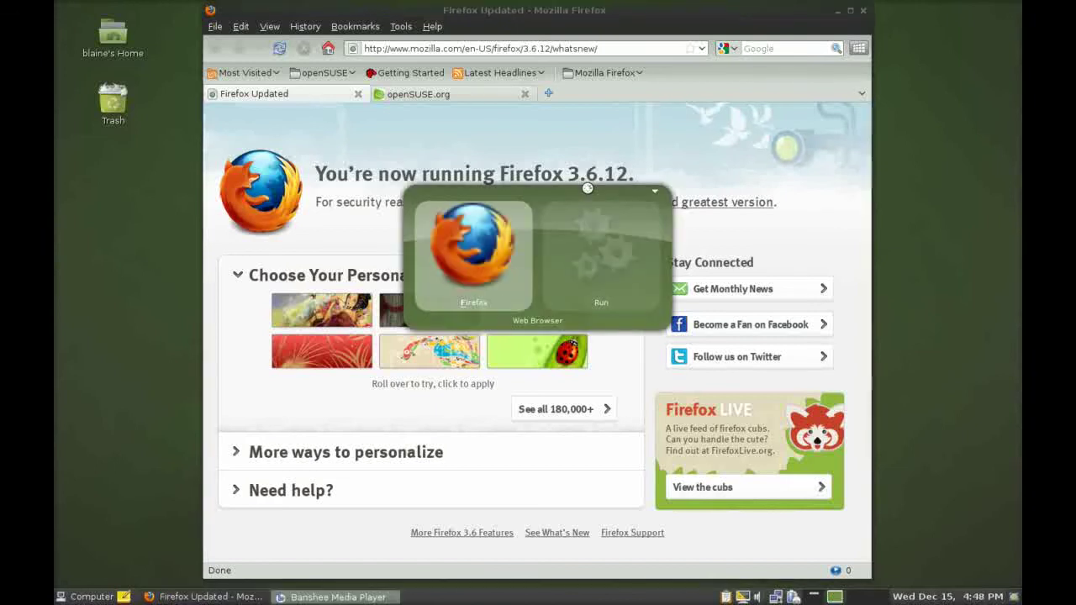
{"action": "type", "text": "s"}
{"action": "key", "text": "Escape"}
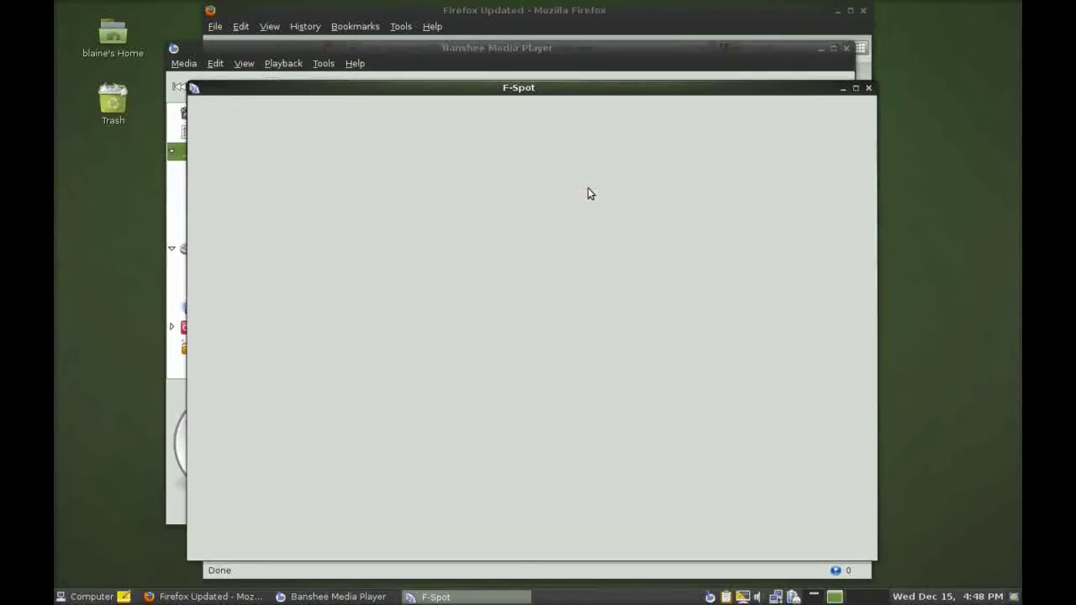
{"action": "key", "text": "shift+alt+Up"}
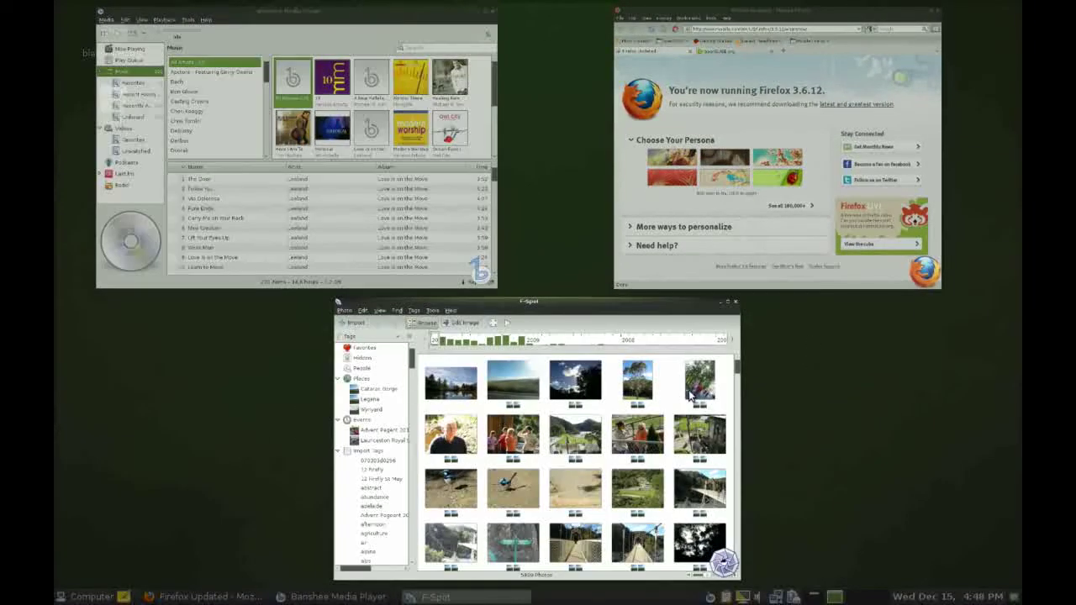
{"action": "left_click", "coordinate": [694, 396]}
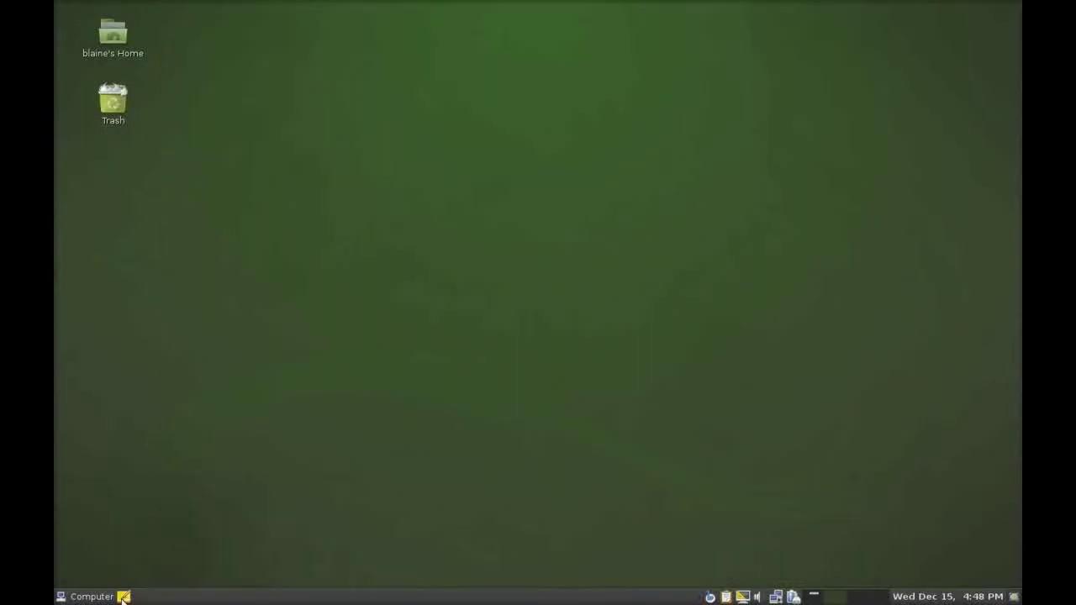
Check the Tomboy notes list, then scroll the Application Browser's installed applications.
{"action": "left_click", "coordinate": [123, 597]}
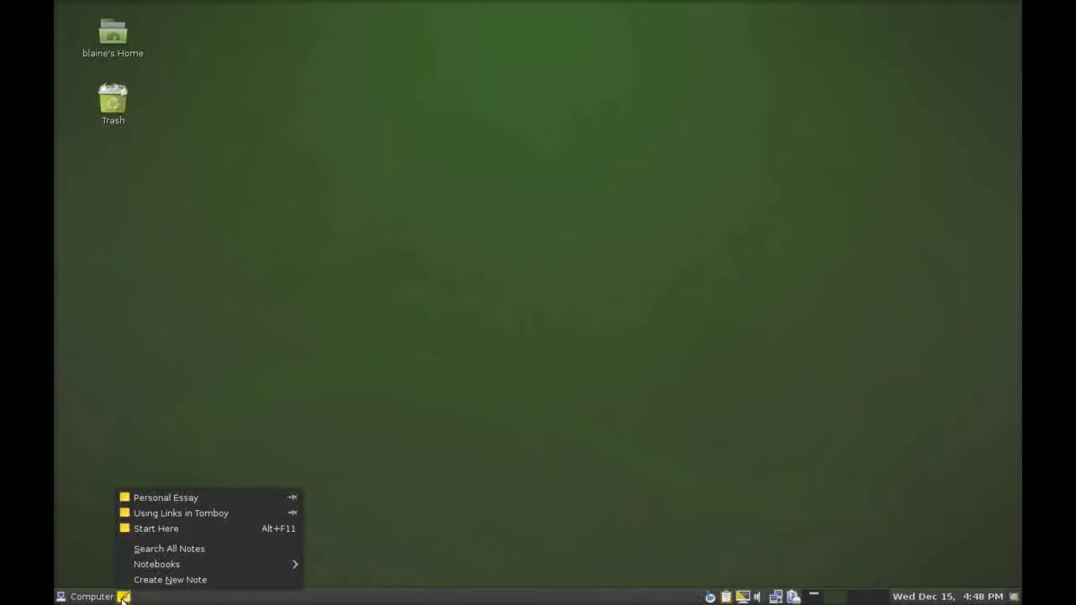
{"action": "left_click", "coordinate": [123, 597]}
{"action": "left_click", "coordinate": [84, 597]}
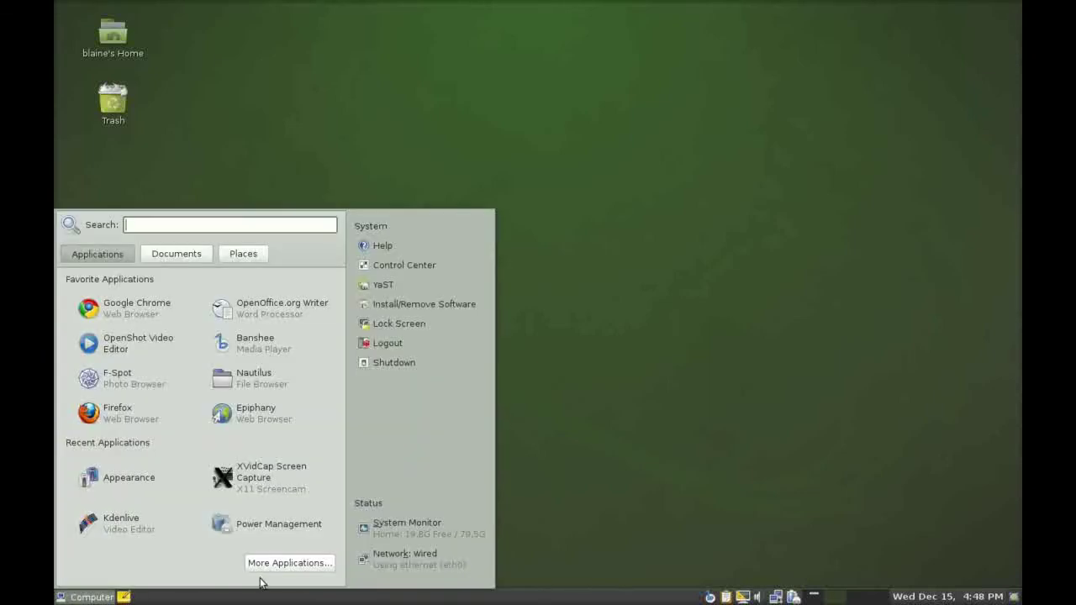
{"action": "left_click", "coordinate": [272, 568]}
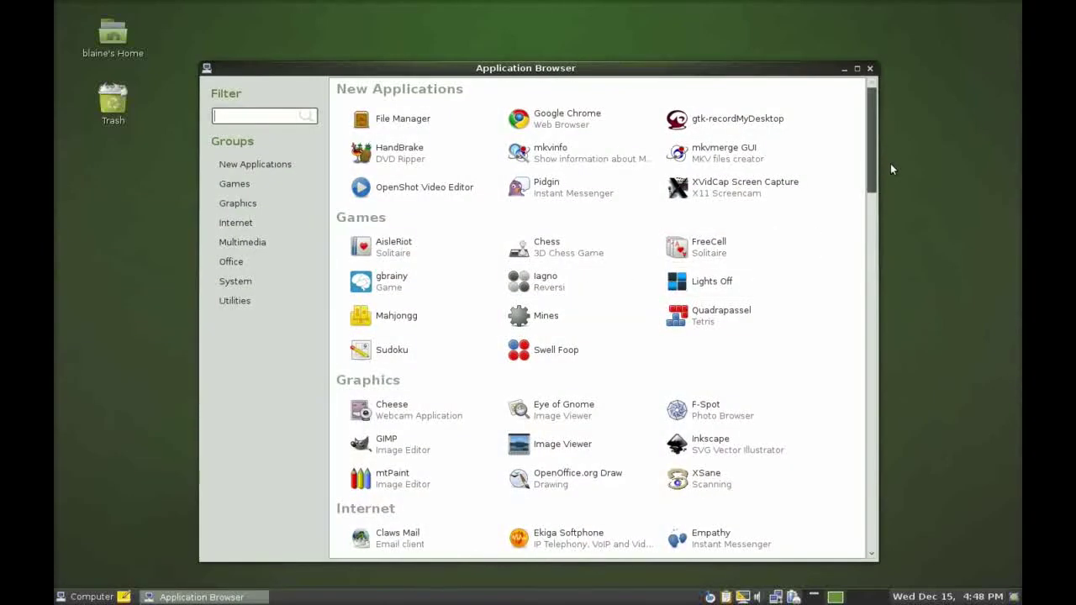
{"action": "left_click_drag", "start_coordinate": [873, 162], "coordinate": [862, 230]}
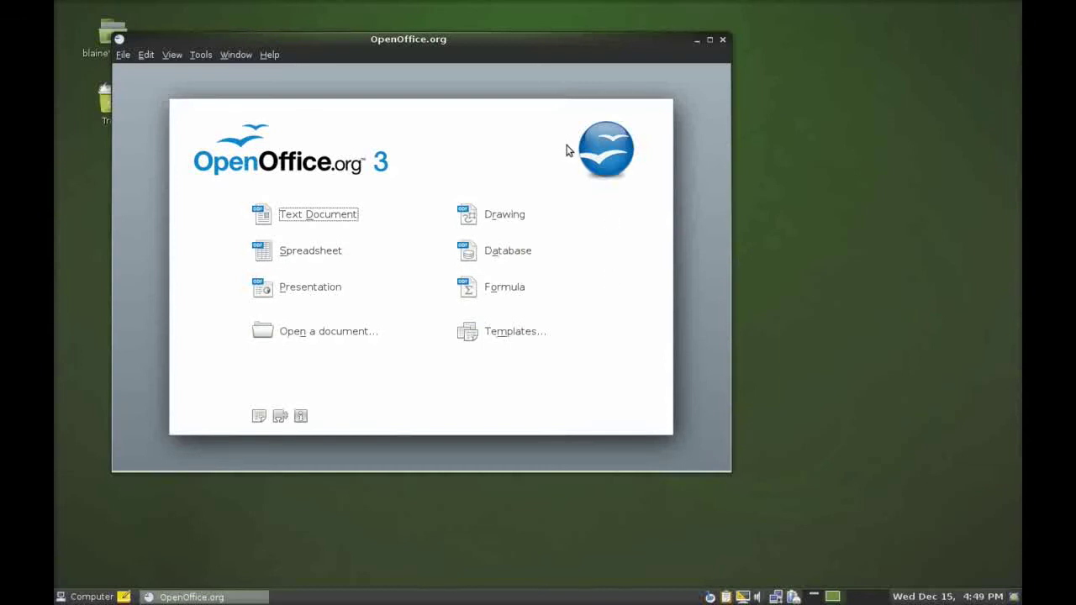
Create a blank Writer text document, then show and dismiss the window overview.
{"action": "left_click", "coordinate": [266, 213]}
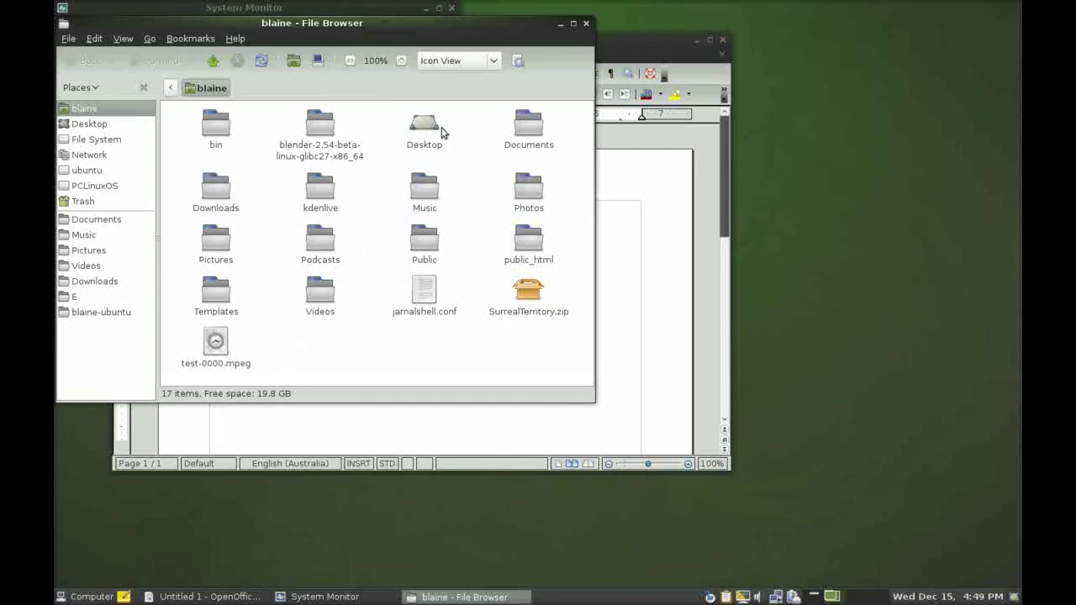
{"action": "mouse_move", "coordinate": [59, 5]}
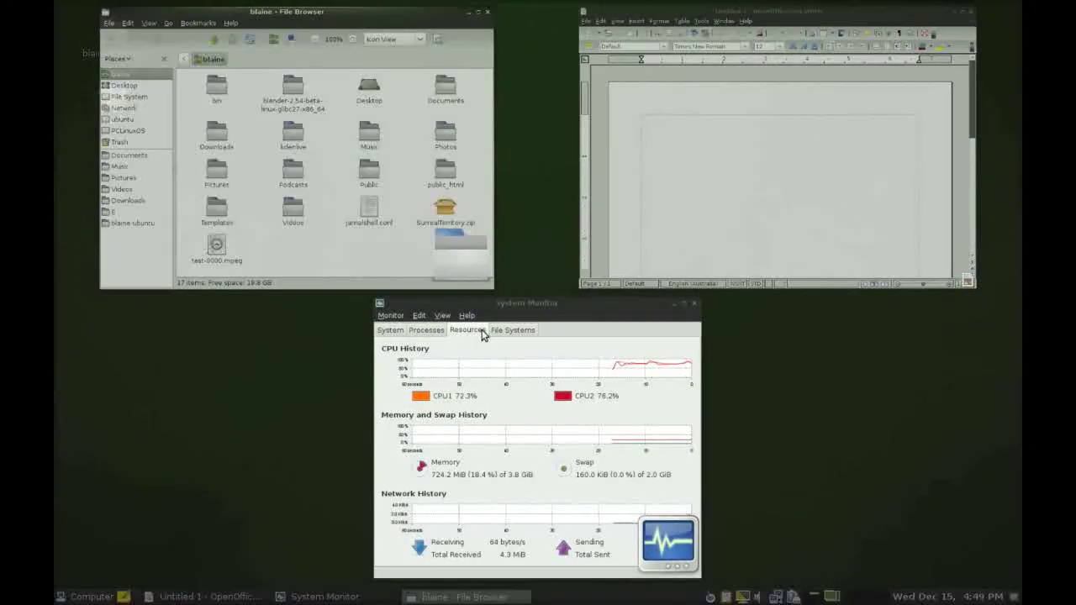
{"action": "left_click", "coordinate": [87, 597]}
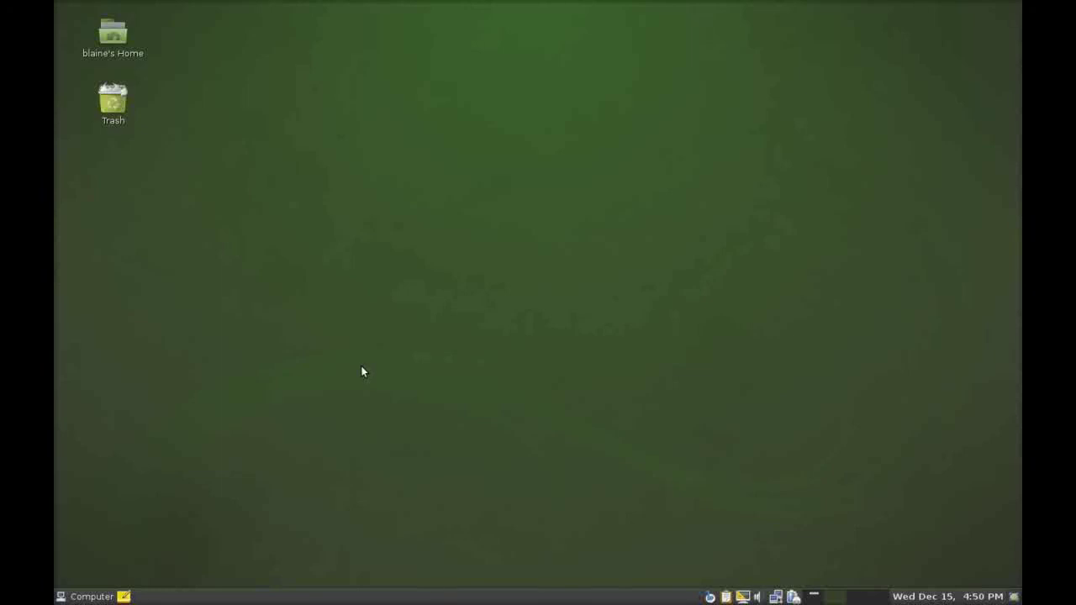
Choose Change Desktop Background from the desktop's context menu.
{"action": "right_click", "coordinate": [363, 372]}
{"action": "left_click", "coordinate": [398, 502]}
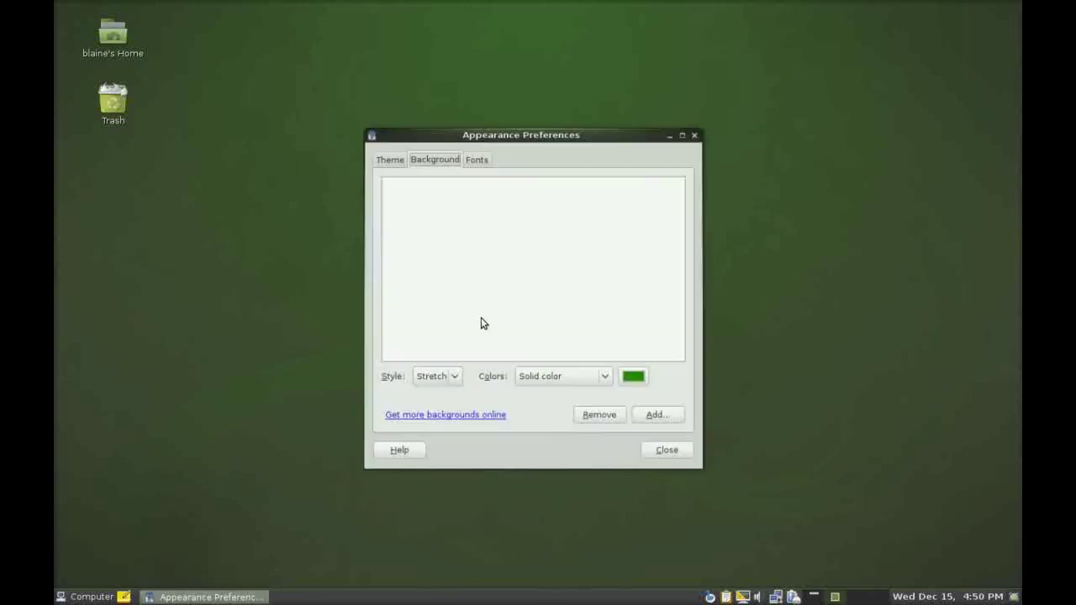